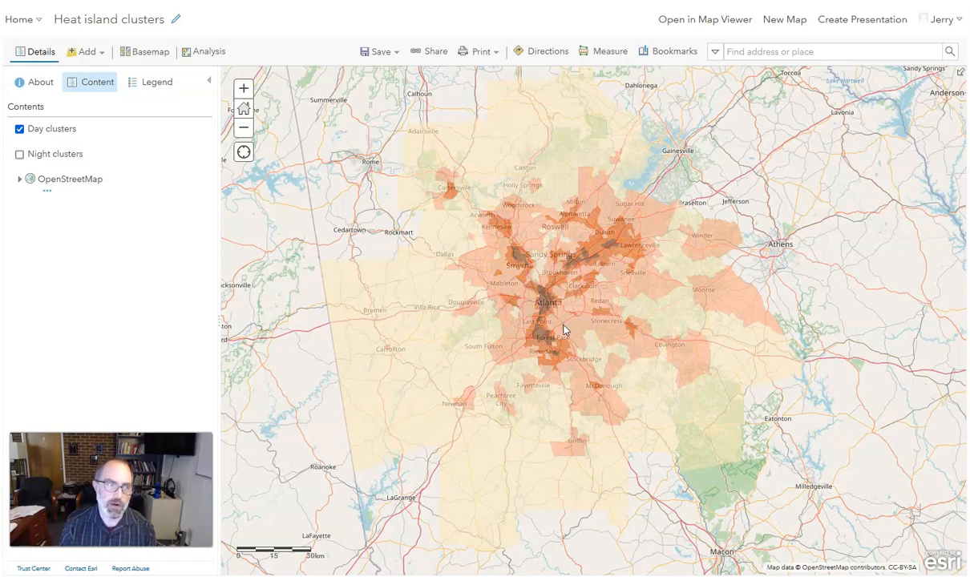
# Show the Day clusters legend and examine how clusters 1 to 4 are distributed around Atlanta on the map.
pyautogui.scroll(1, 564, 329)
pyautogui.click(158, 82)
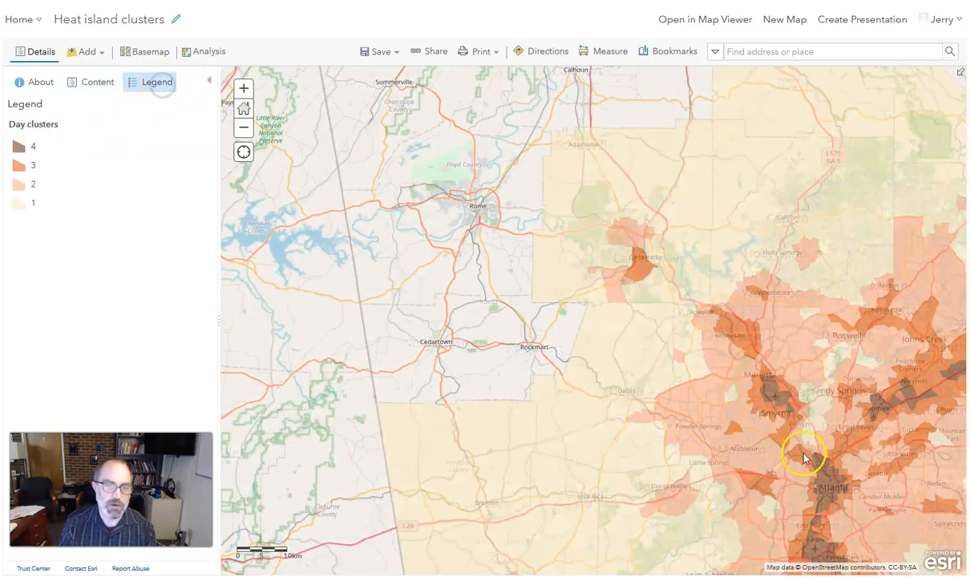
pyautogui.moveTo(806, 458); pyautogui.dragTo(648, 389)
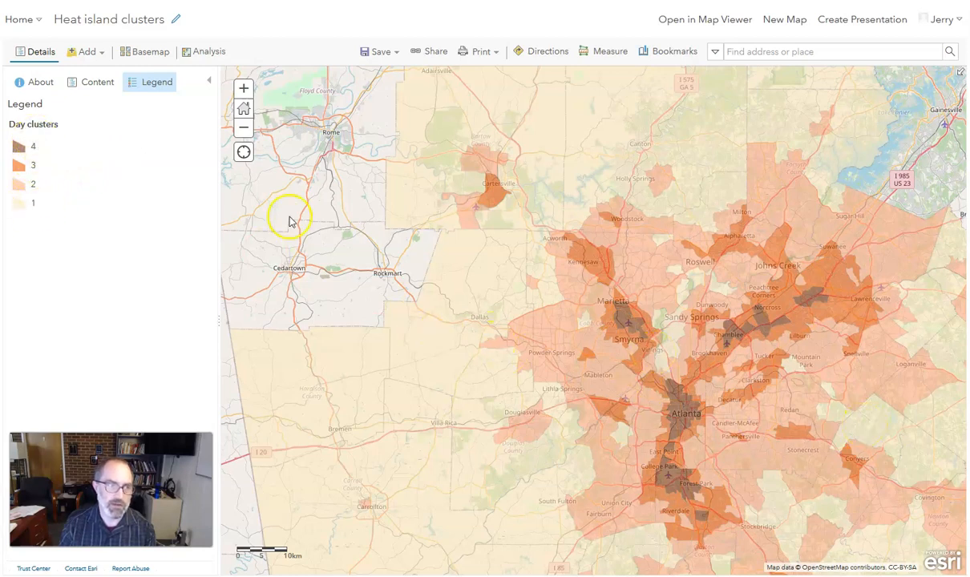
pyautogui.scroll(-2, 611, 374)
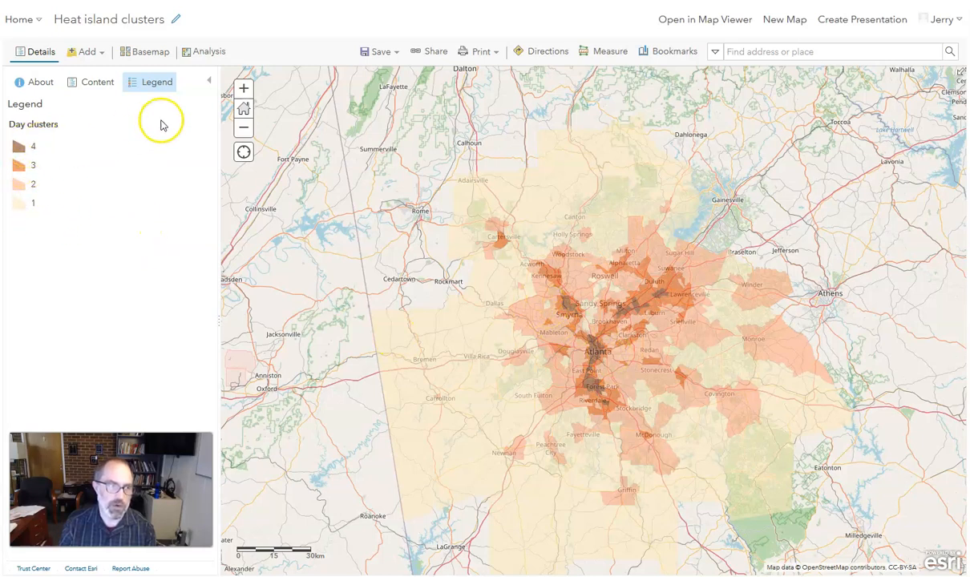
# Open the attribute table of the Day clusters layer and inspect its clusternight and clusterday fields.
pyautogui.click(92, 87)
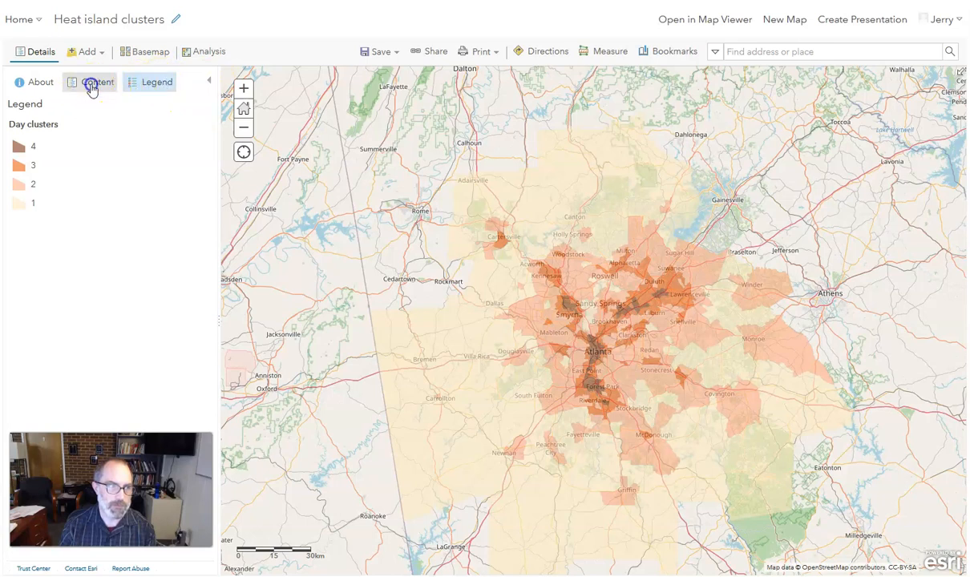
pyautogui.click(50, 144)
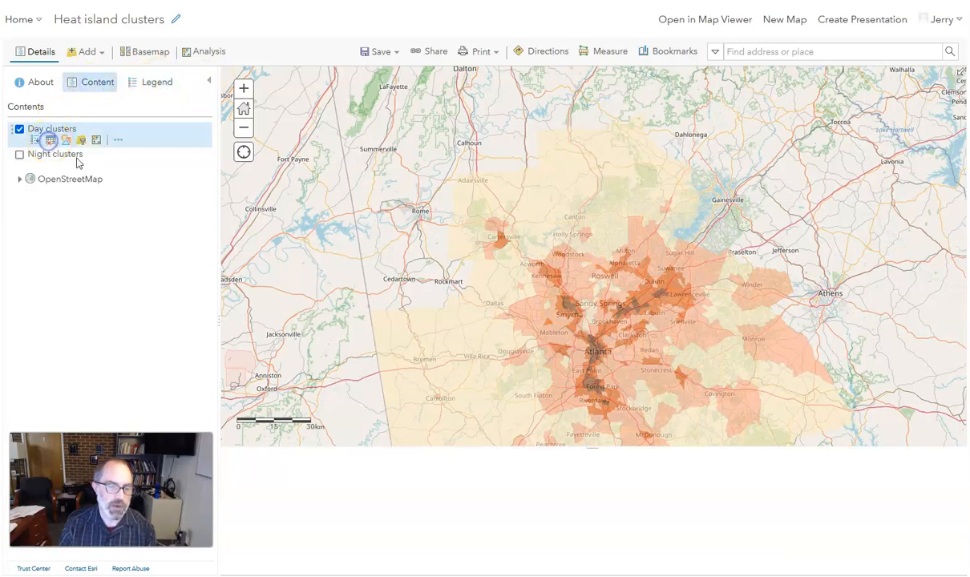
pyautogui.scroll(-3, 337, 542)
pyautogui.scroll(-5, 337, 542)
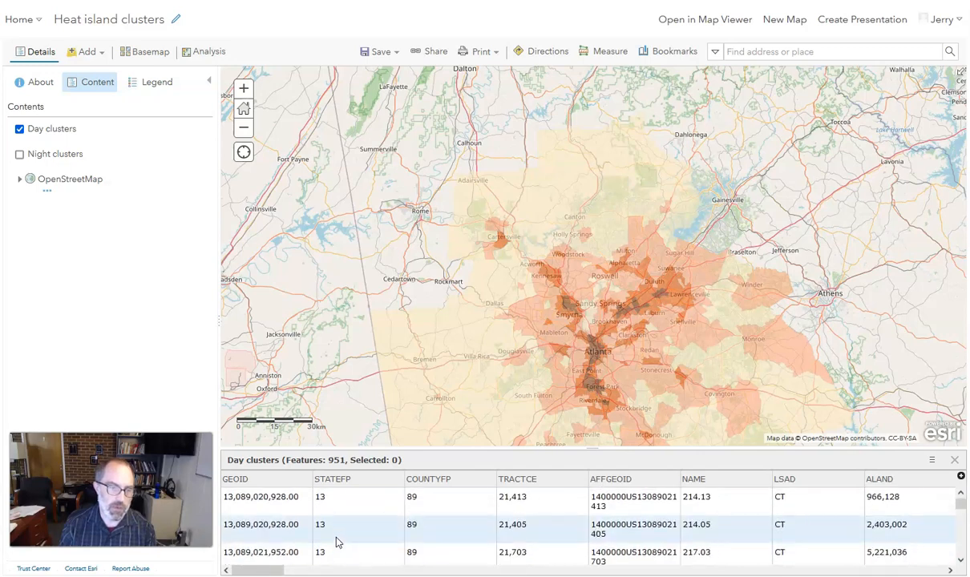
pyautogui.click(265, 571)
pyautogui.moveTo(265, 573); pyautogui.dragTo(926, 573)
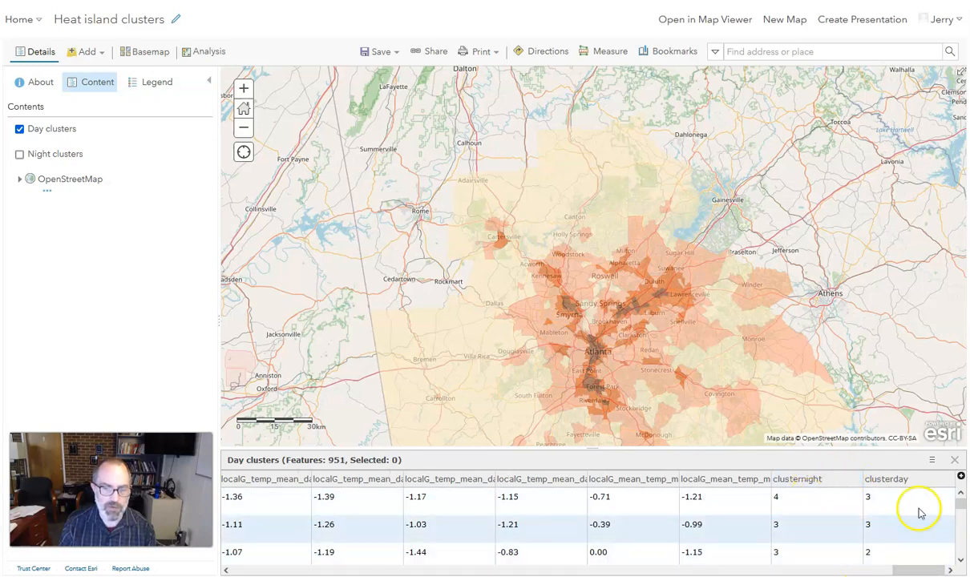
# Show the Night clusters layer briefly to compare it with Day clusters, leaving only Day clusters displayed.
pyautogui.click(19, 154)
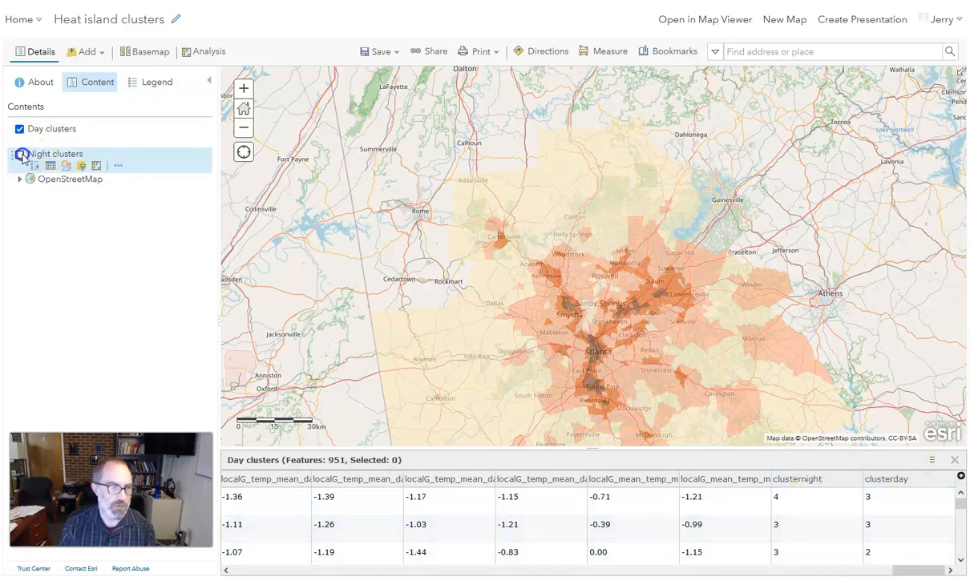
pyautogui.click(19, 129)
pyautogui.click(20, 128)
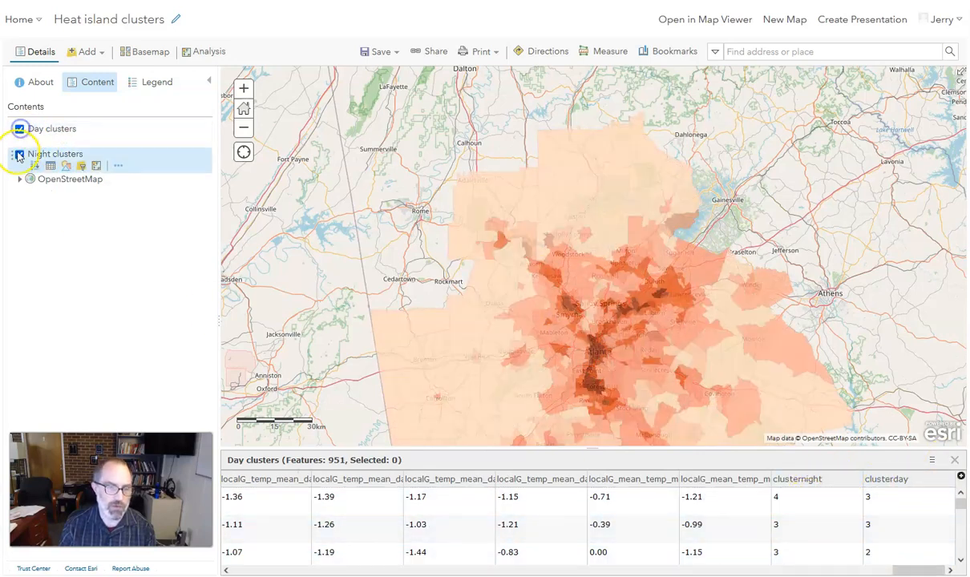
pyautogui.click(19, 154)
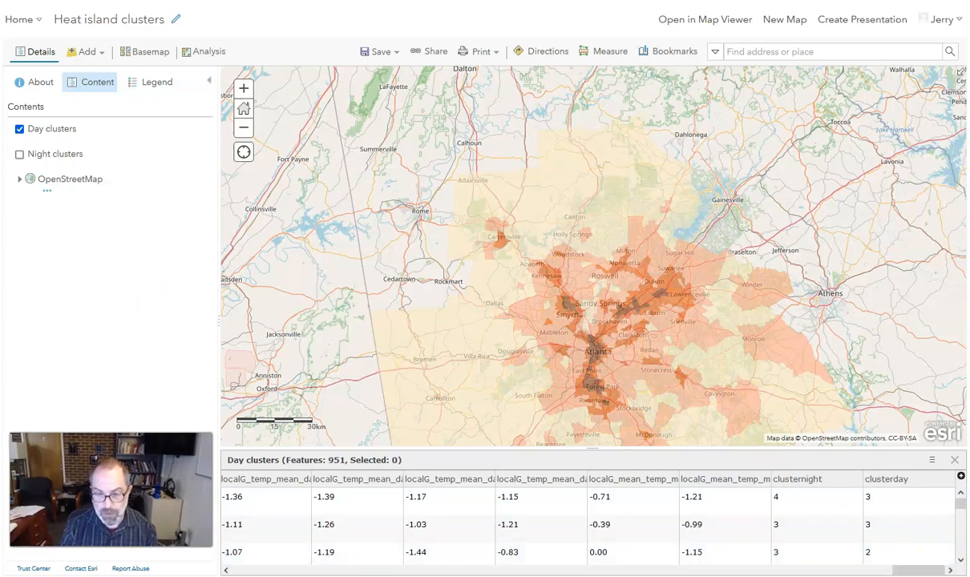
# Set up a Dissolve Boundaries analysis on Day clusters that merges areas with the same clusterday field value.
pyautogui.moveTo(914, 570); pyautogui.dragTo(329, 570)
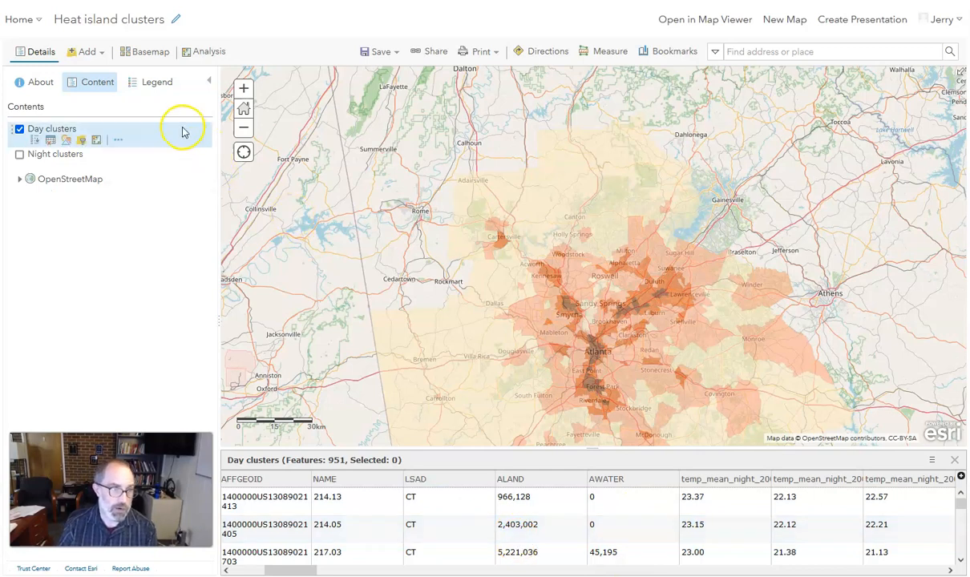
pyautogui.click(213, 53)
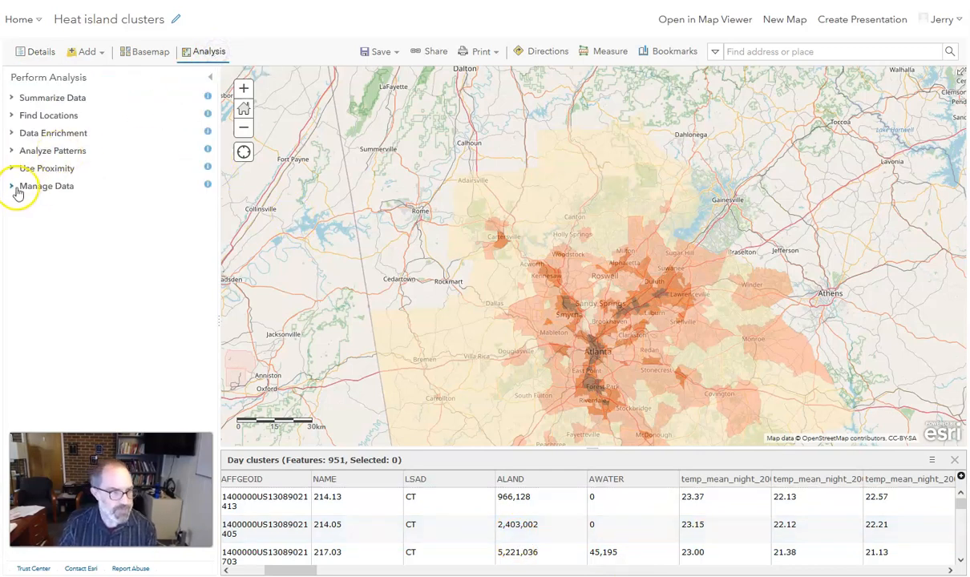
pyautogui.click(11, 190)
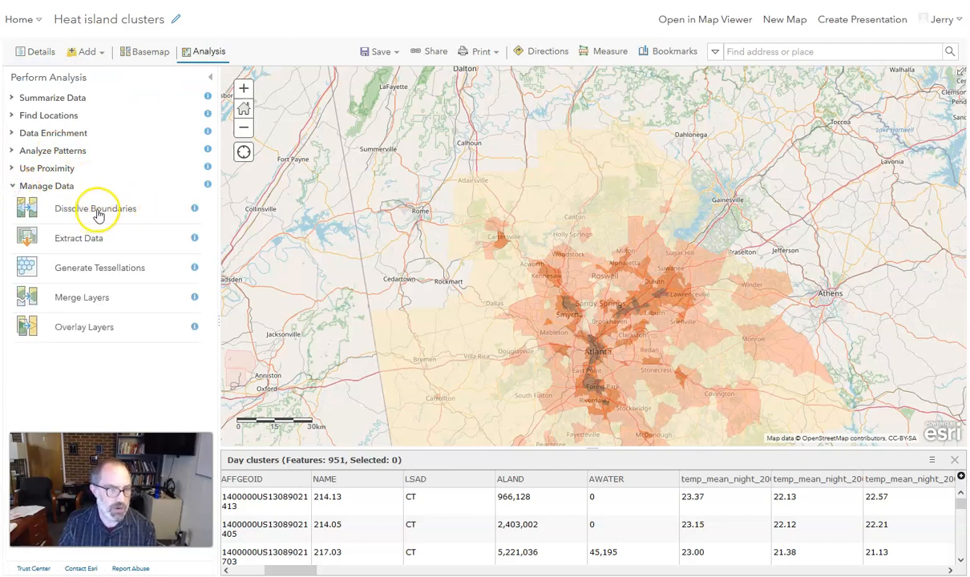
pyautogui.click(100, 213)
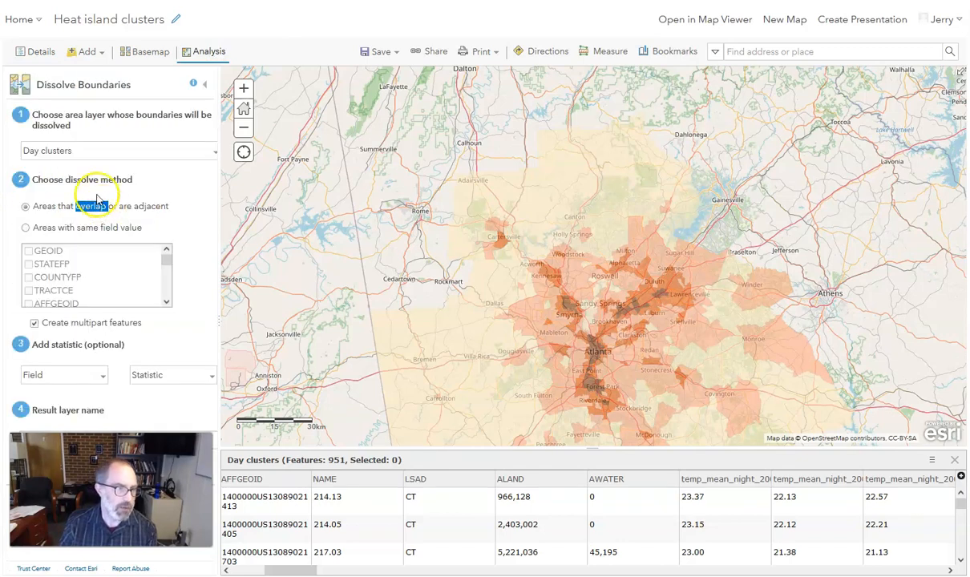
pyautogui.click(65, 152)
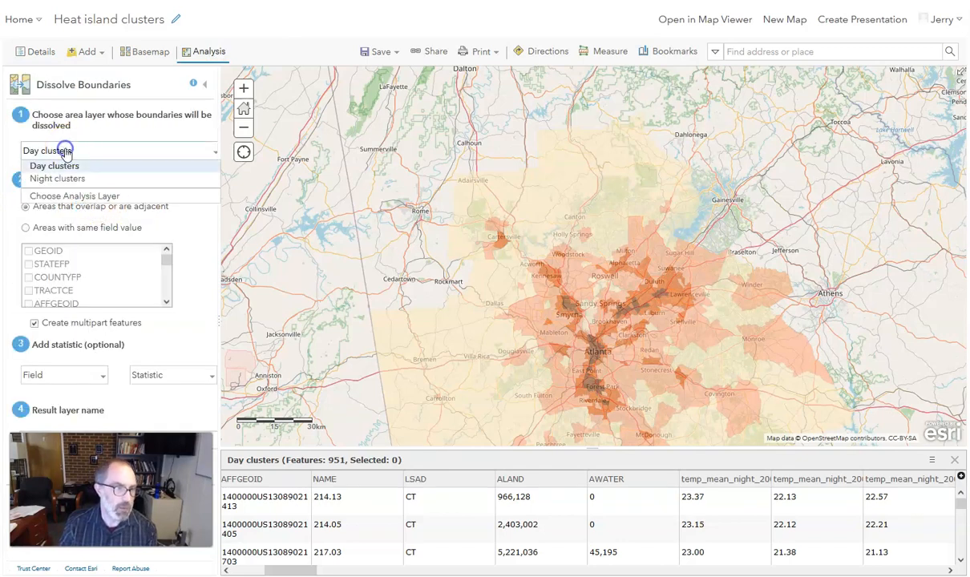
pyautogui.click(65, 151)
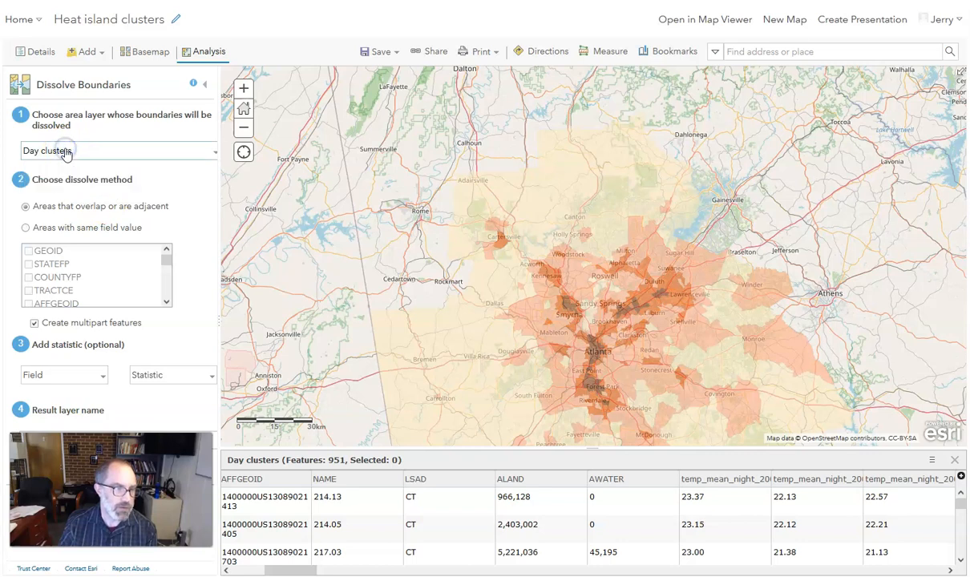
pyautogui.click(24, 229)
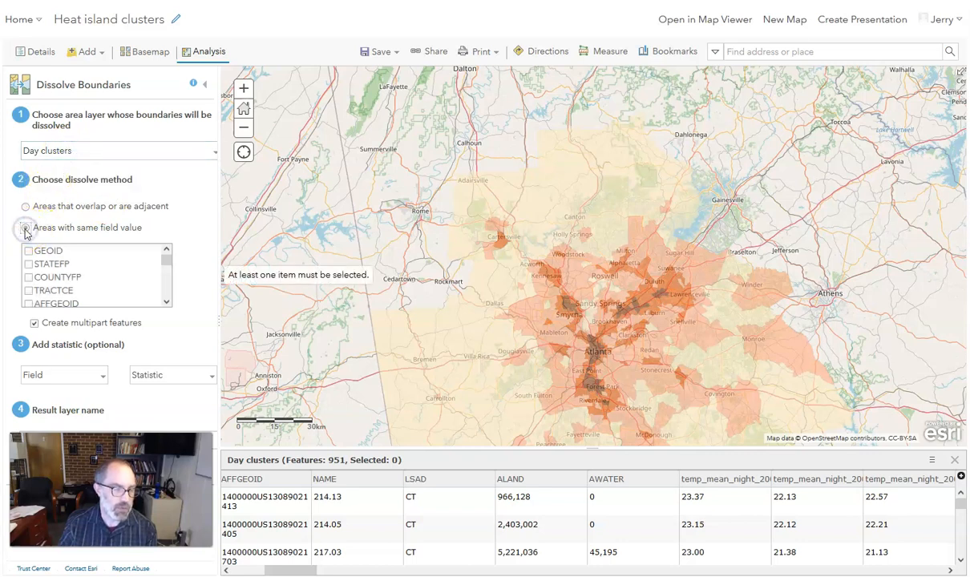
pyautogui.moveTo(165, 256); pyautogui.dragTo(162, 301)
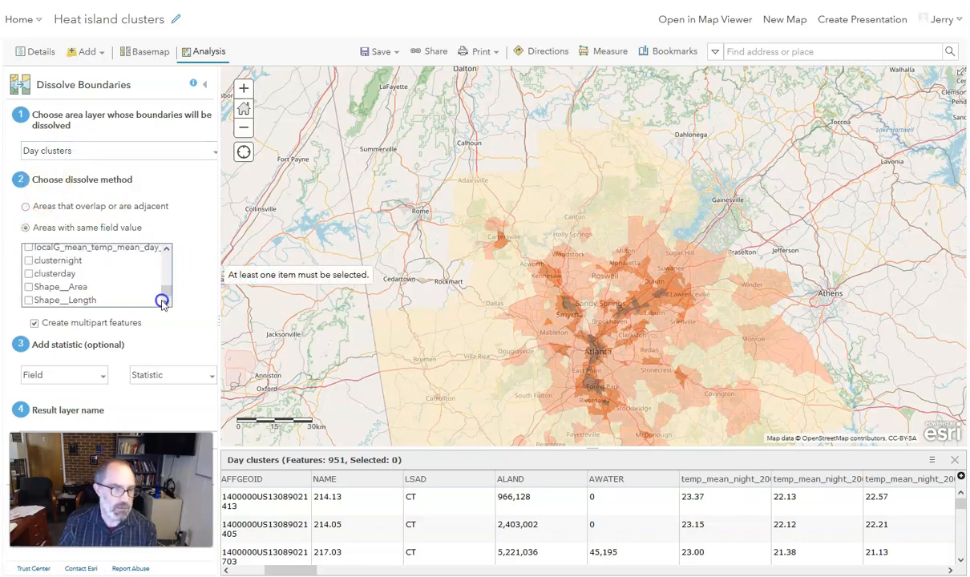
pyautogui.click(60, 276)
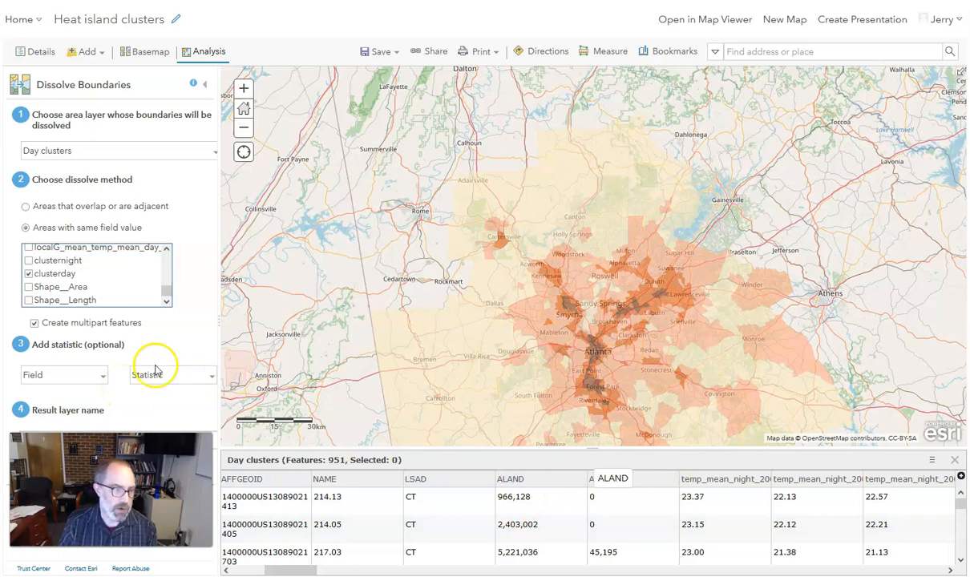
# Add the Sum of the ALAND field as a statistic for the dissolved areas.
pyautogui.click(65, 374)
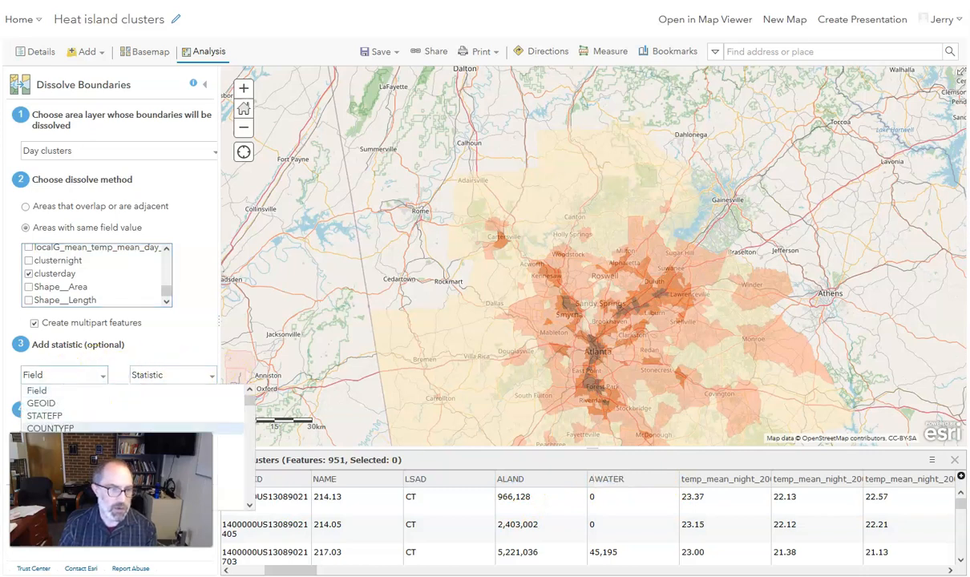
pyautogui.click(37, 377)
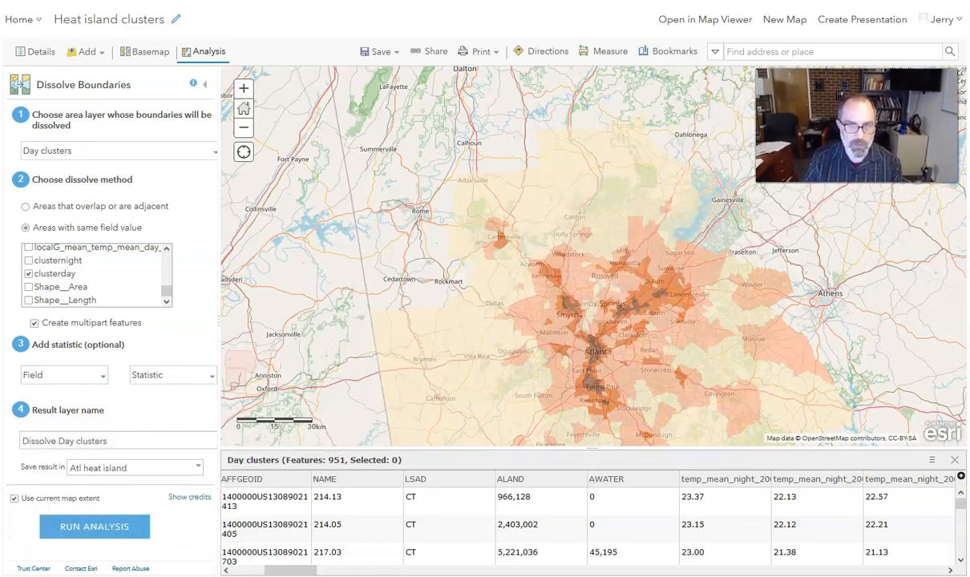
pyautogui.click(78, 374)
pyautogui.scroll(-5, 81, 437)
pyautogui.scroll(10, 79, 454)
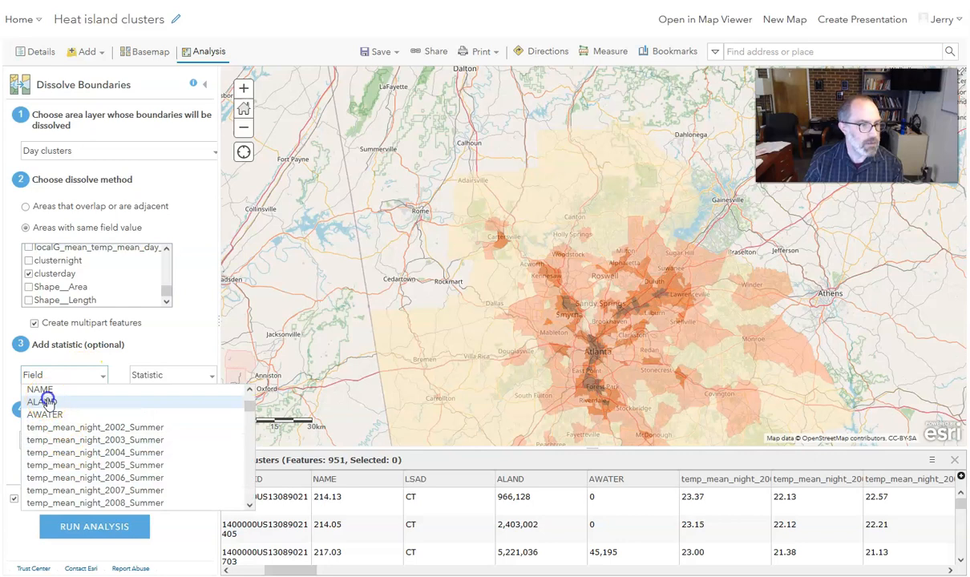
pyautogui.click(48, 392)
pyautogui.click(190, 380)
pyautogui.click(187, 404)
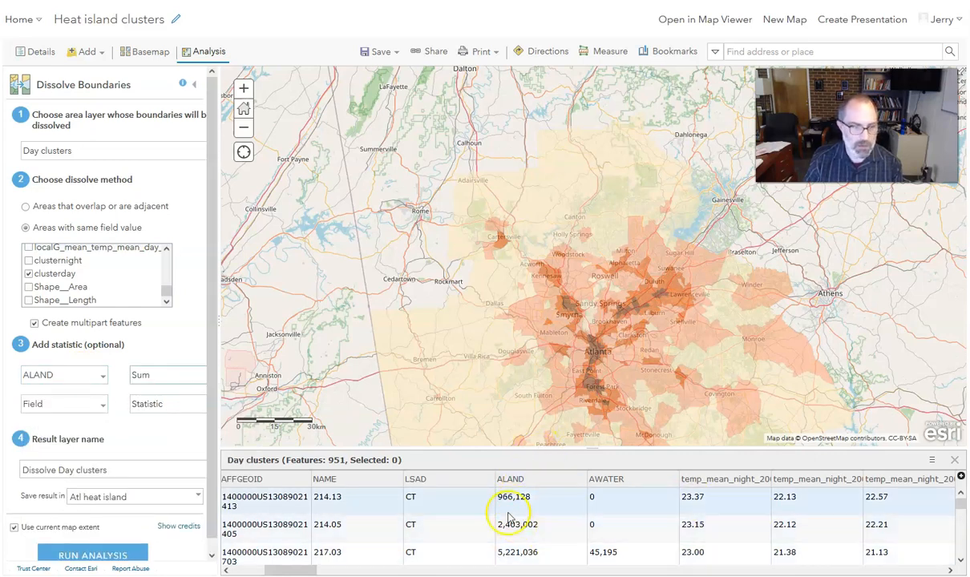
# Add a second statistic for the dissolve that calculates the Sum of the AWATER field.
pyautogui.click(88, 407)
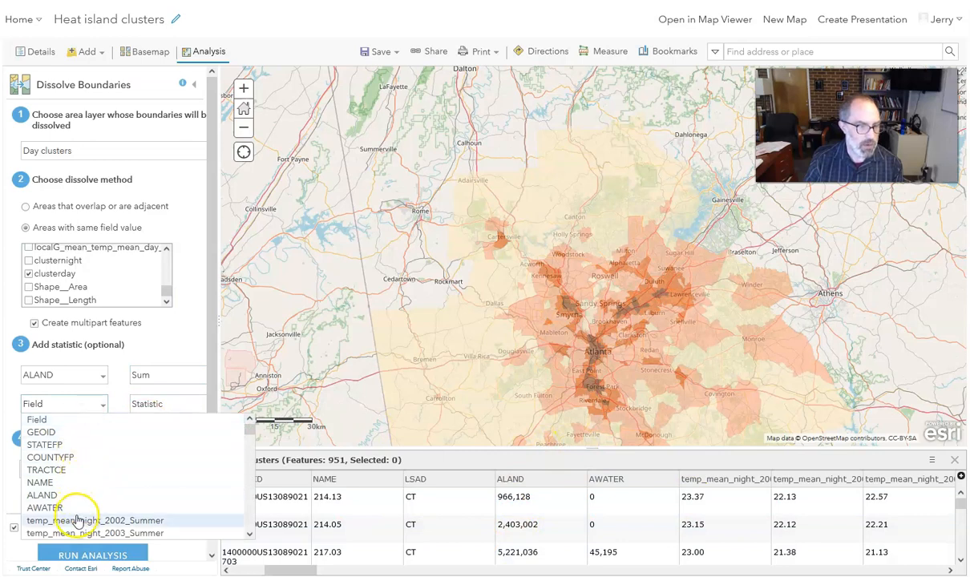
pyautogui.click(76, 508)
pyautogui.click(138, 409)
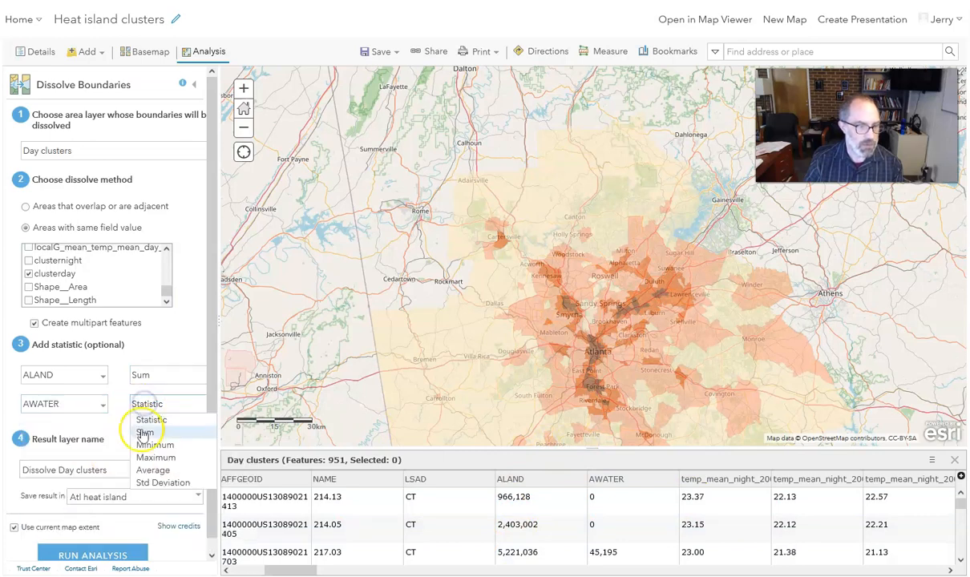
pyautogui.click(142, 433)
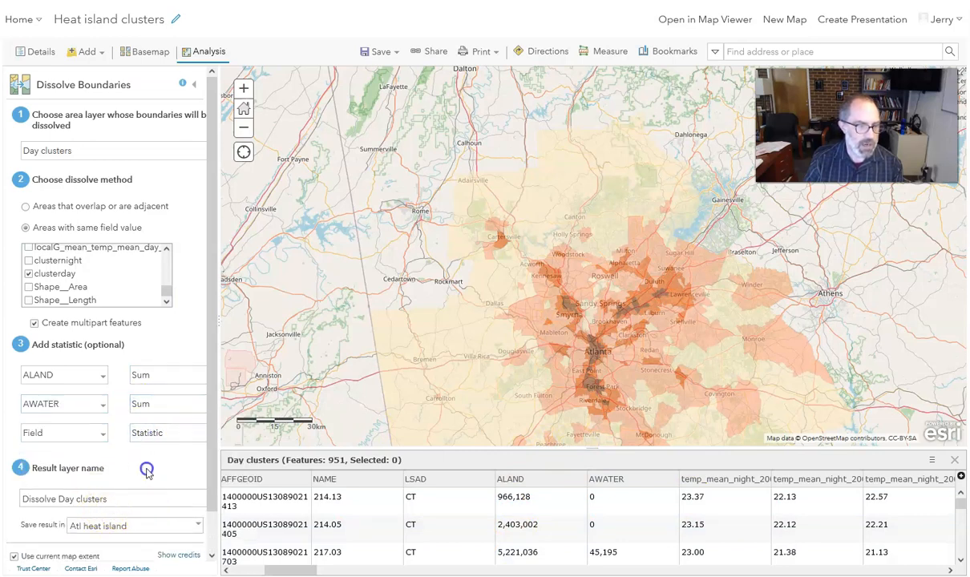
# Turn off the current map extent restriction and run the dissolve analysis, producing the Dissolve Day clusters layer.
pyautogui.scroll(-1, 141, 453)
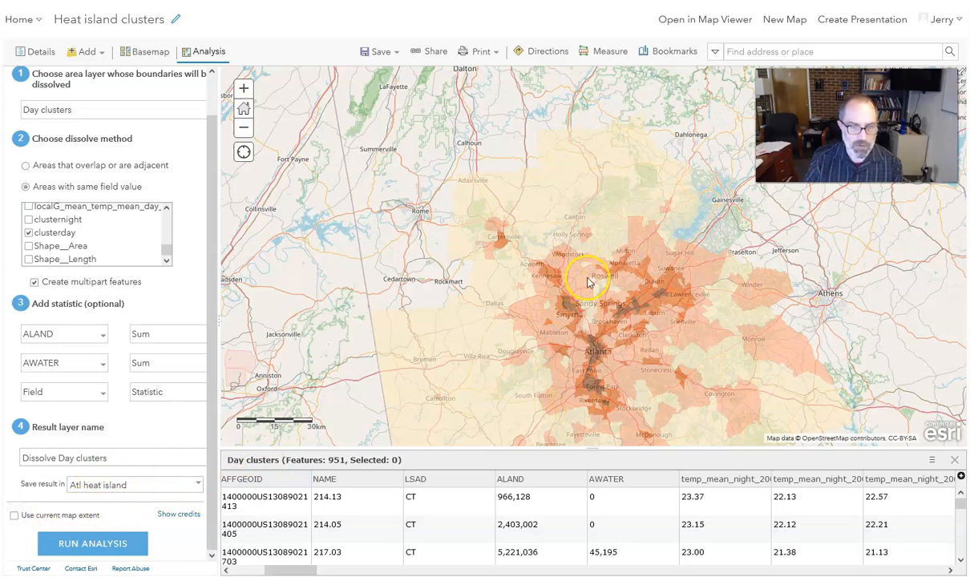
pyautogui.click(102, 550)
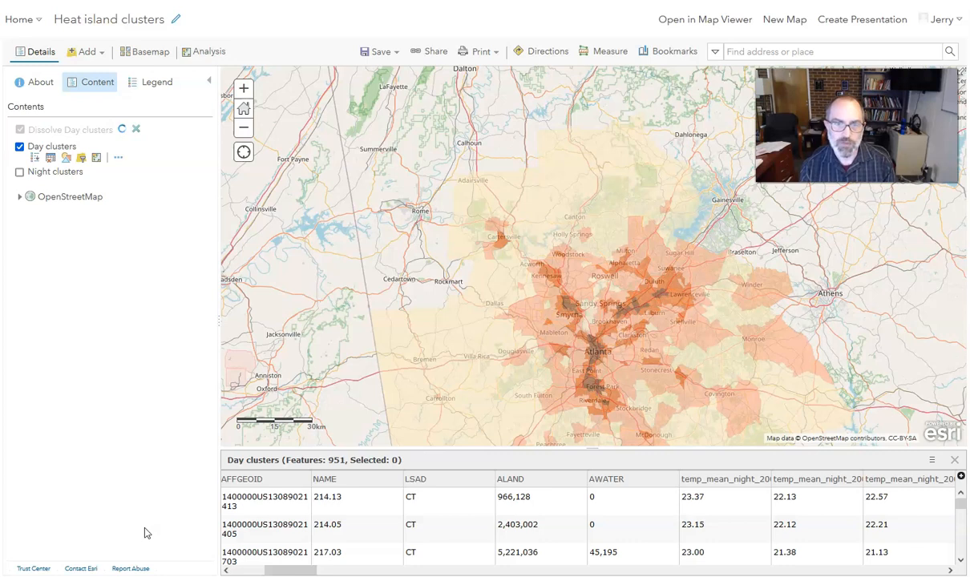
pyautogui.click(138, 536)
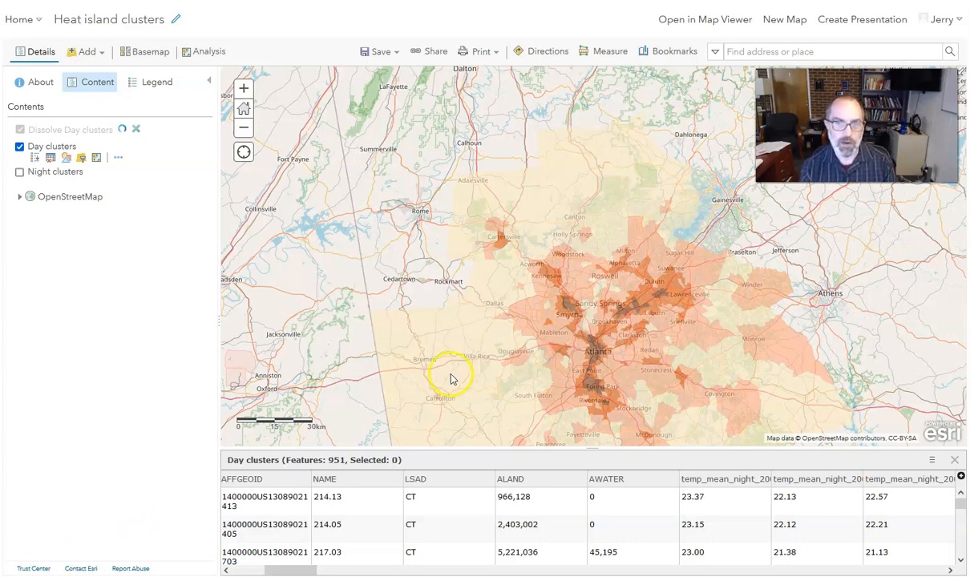
pyautogui.click(399, 86)
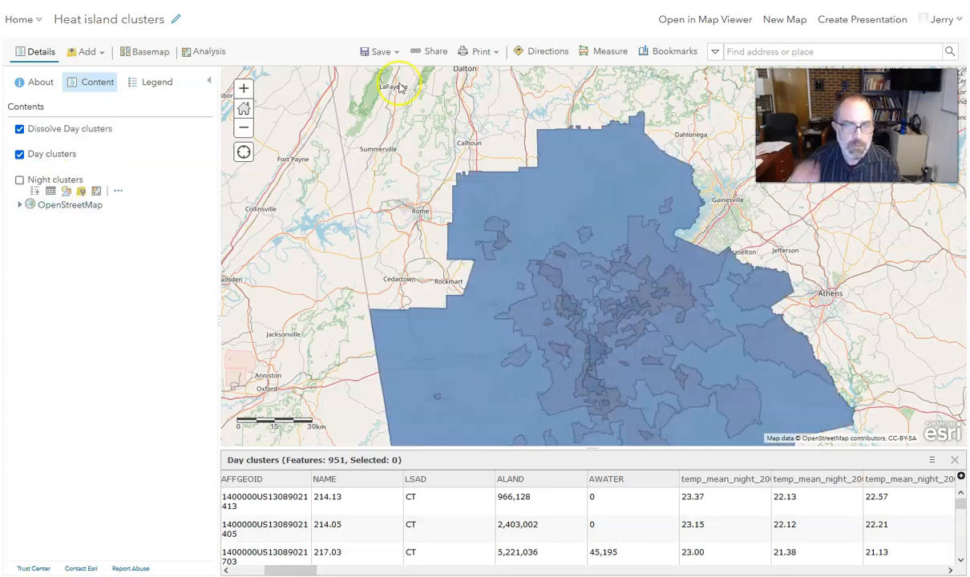
# Hide the Day clusters layer and its table, and open the attribute table of the Dissolve Day clusters layer.
pyautogui.click(955, 461)
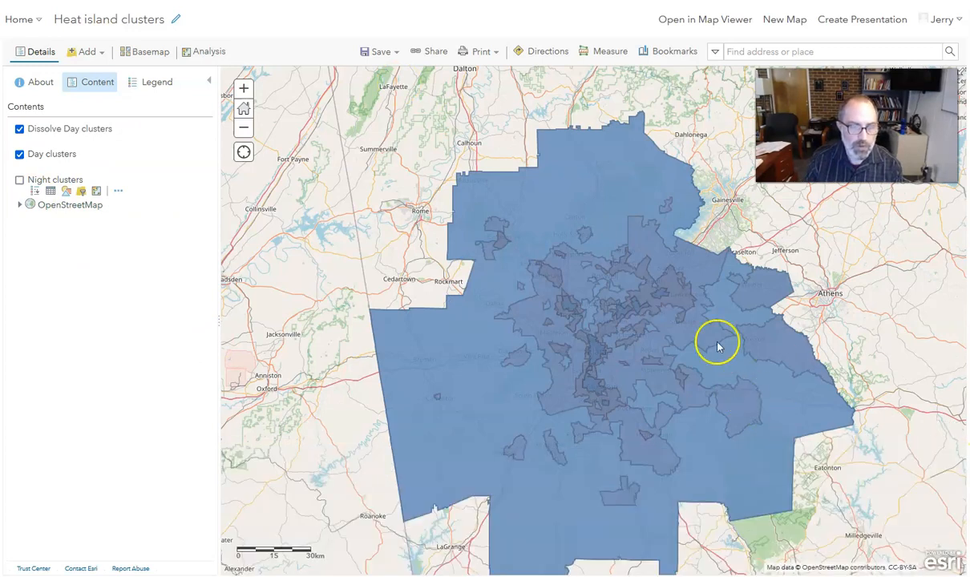
pyautogui.click(20, 154)
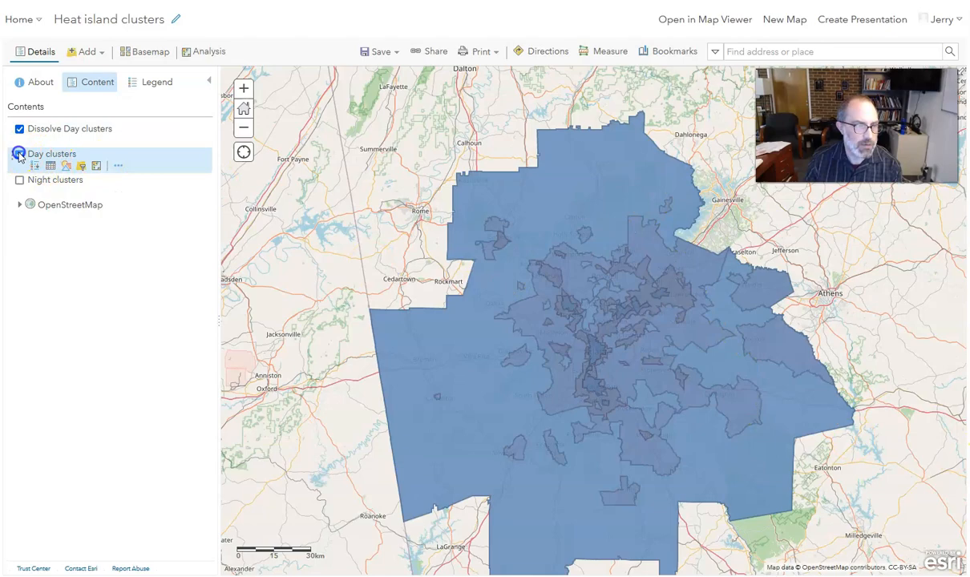
pyautogui.scroll(2, 593, 309)
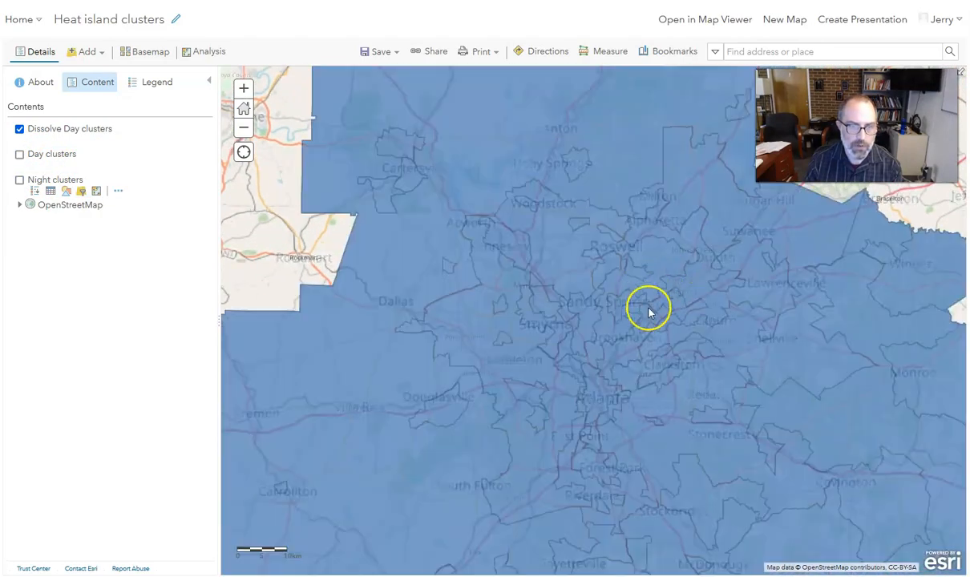
pyautogui.scroll(-3, 670, 373)
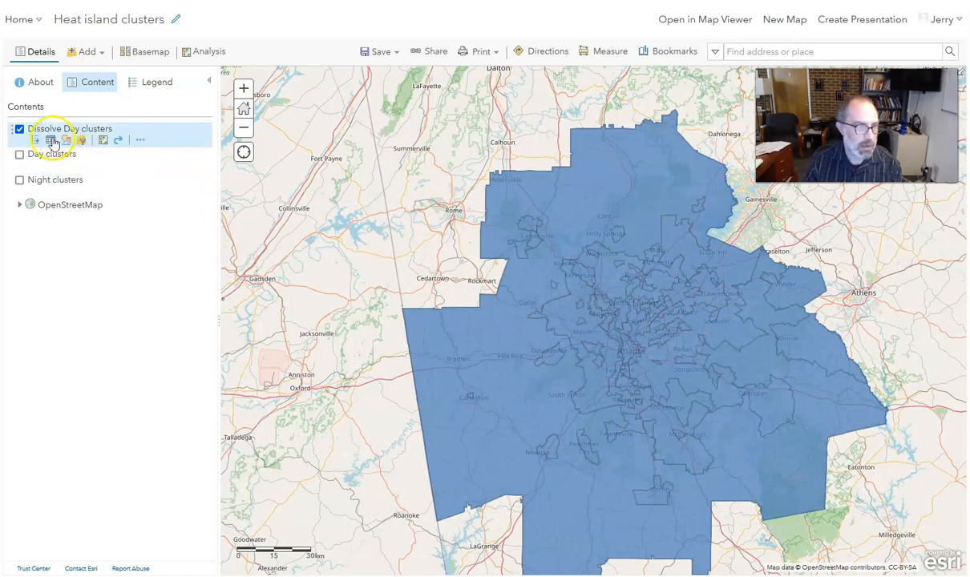
pyautogui.click(52, 141)
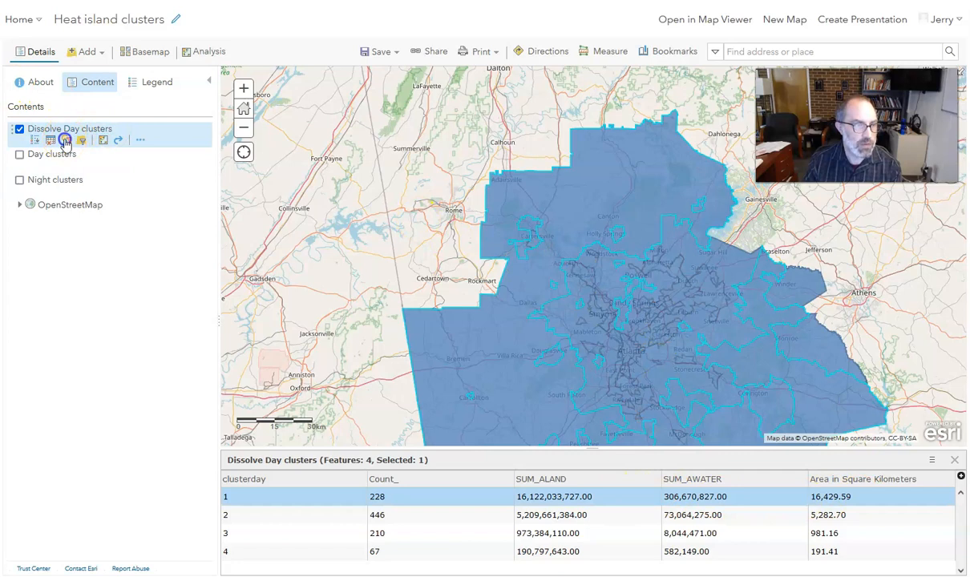
# Style the Dissolve Day clusters layer by the clusterday attribute using the Types (Unique symbols) drawing style.
pyautogui.click(65, 139)
pyautogui.click(122, 146)
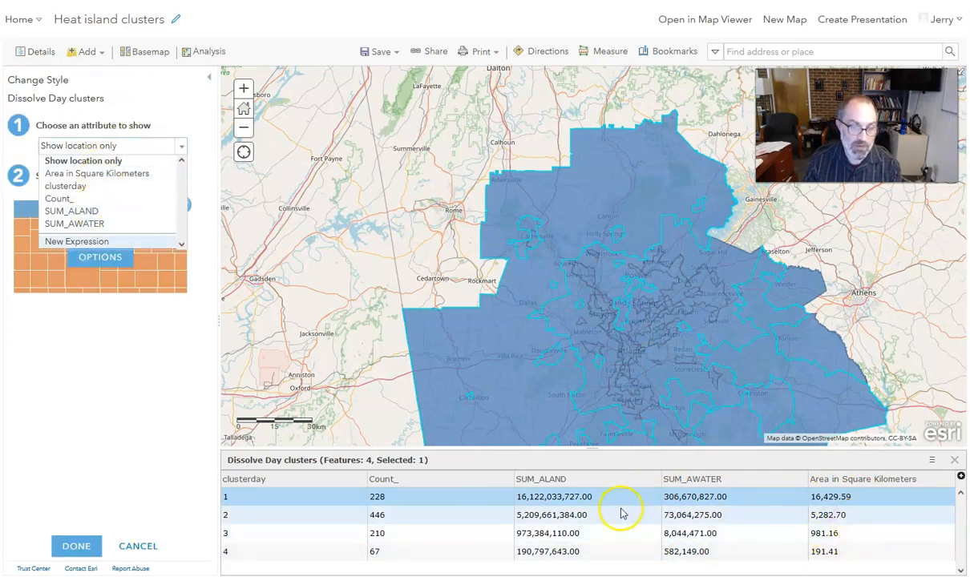
pyautogui.click(98, 186)
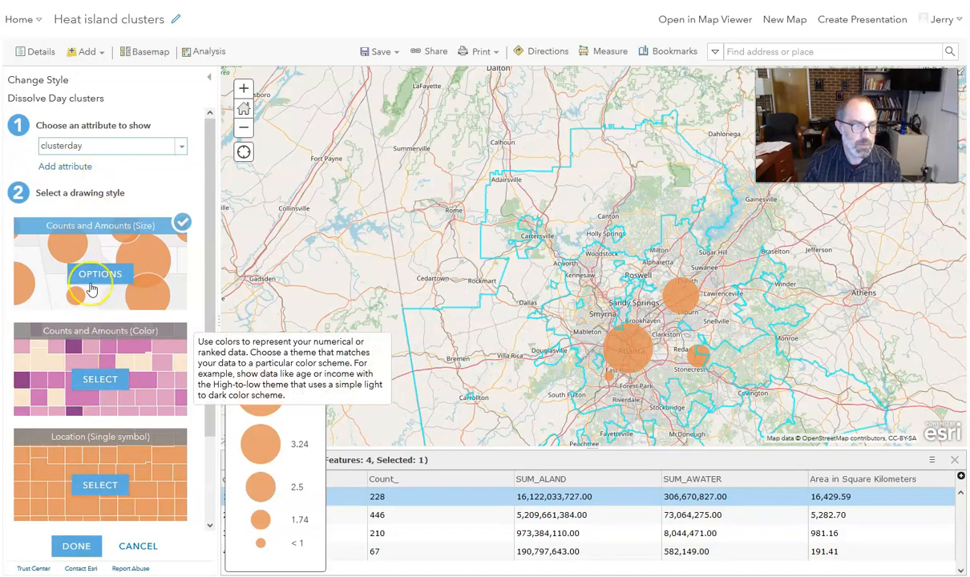
pyautogui.scroll(-2, 103, 457)
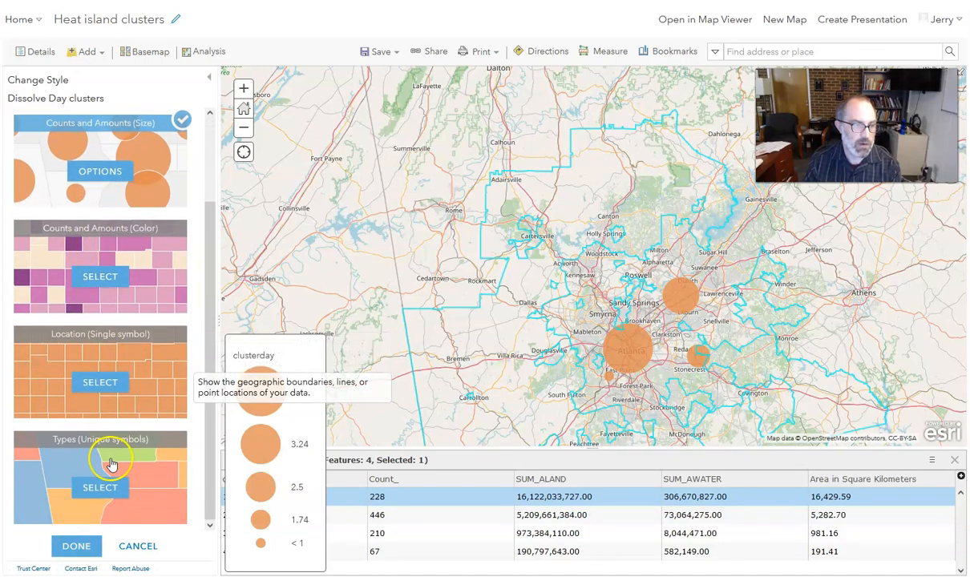
pyautogui.click(102, 488)
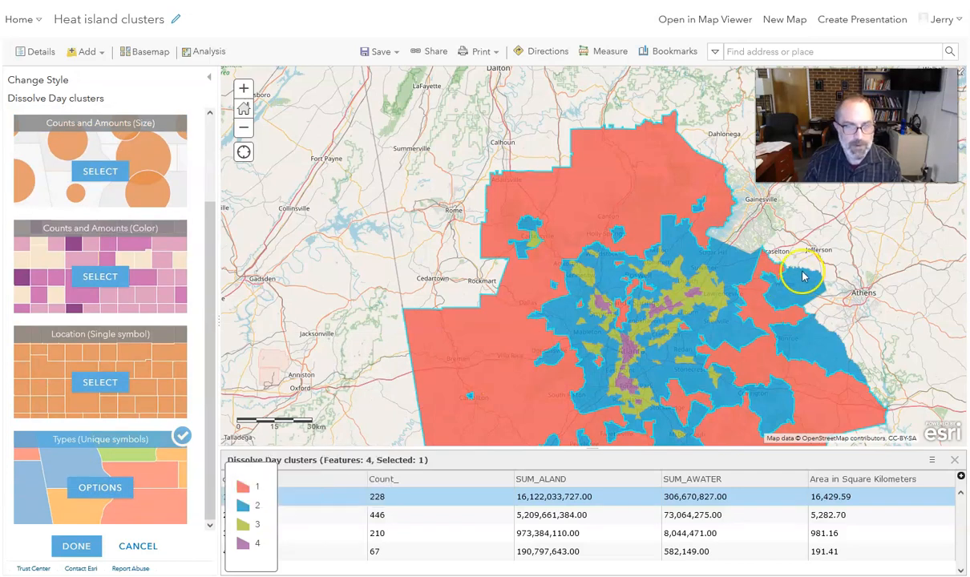
# Recolor all the clusterday symbols with the last fill color ramp, which runs from red through purple and blue to yellow.
pyautogui.click(102, 487)
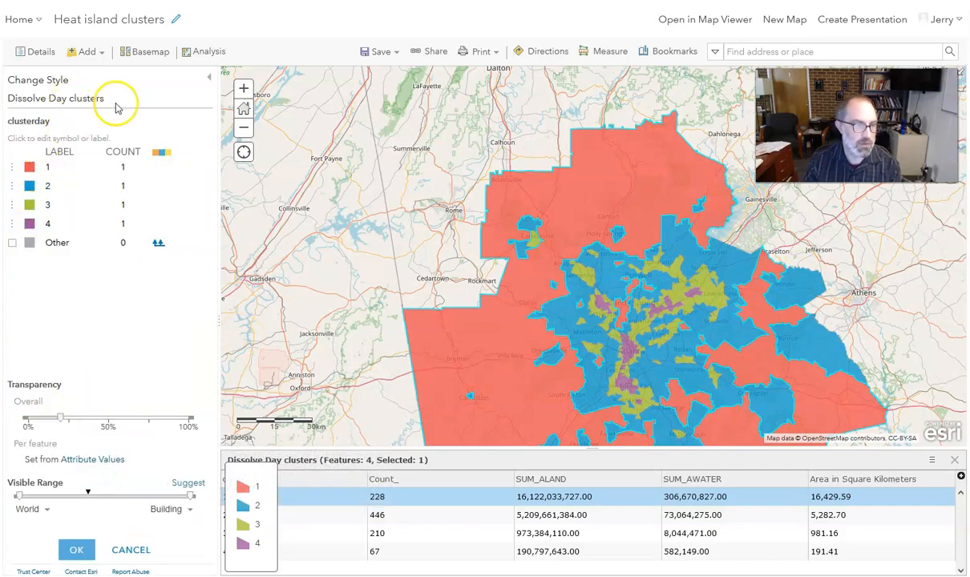
pyautogui.click(160, 154)
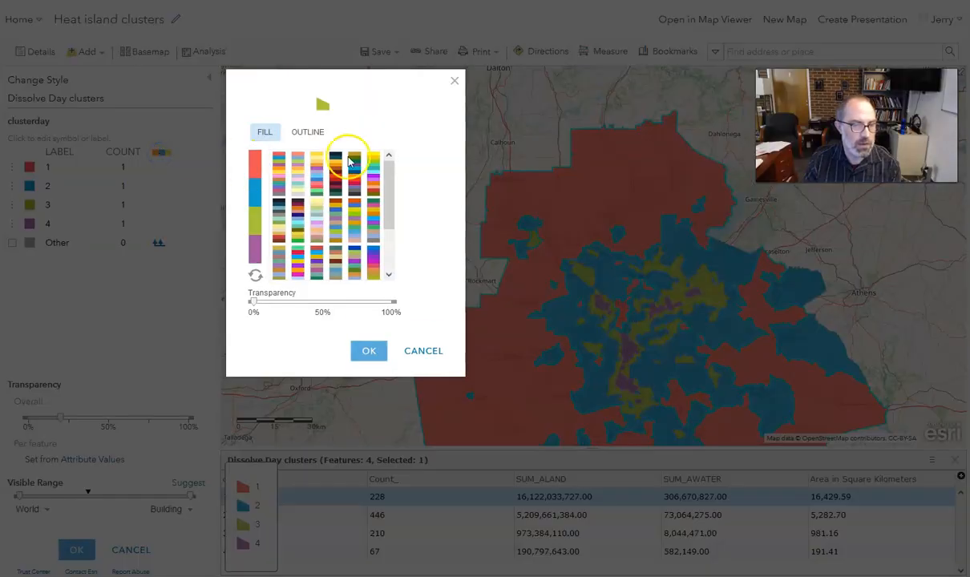
pyautogui.scroll(-3, 324, 178)
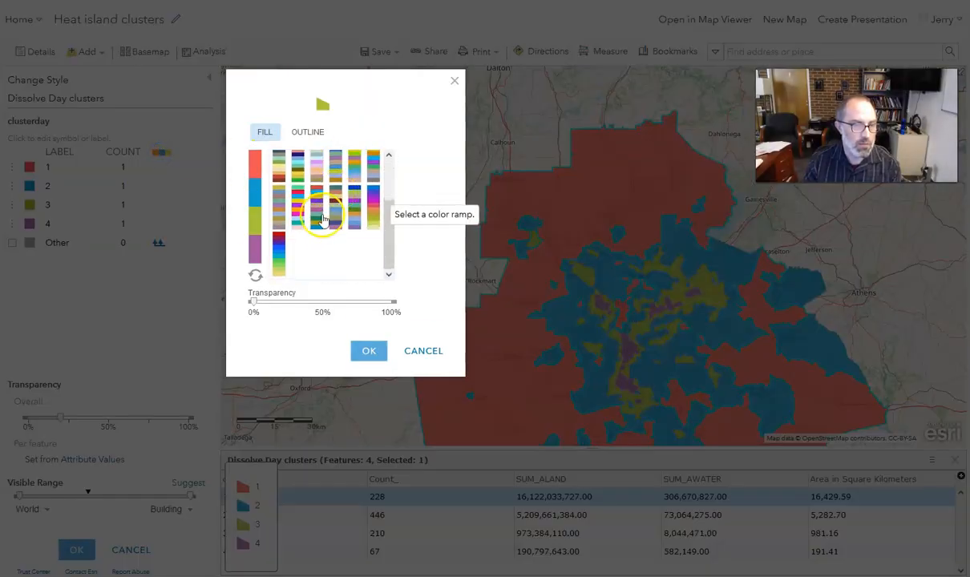
pyautogui.click(276, 267)
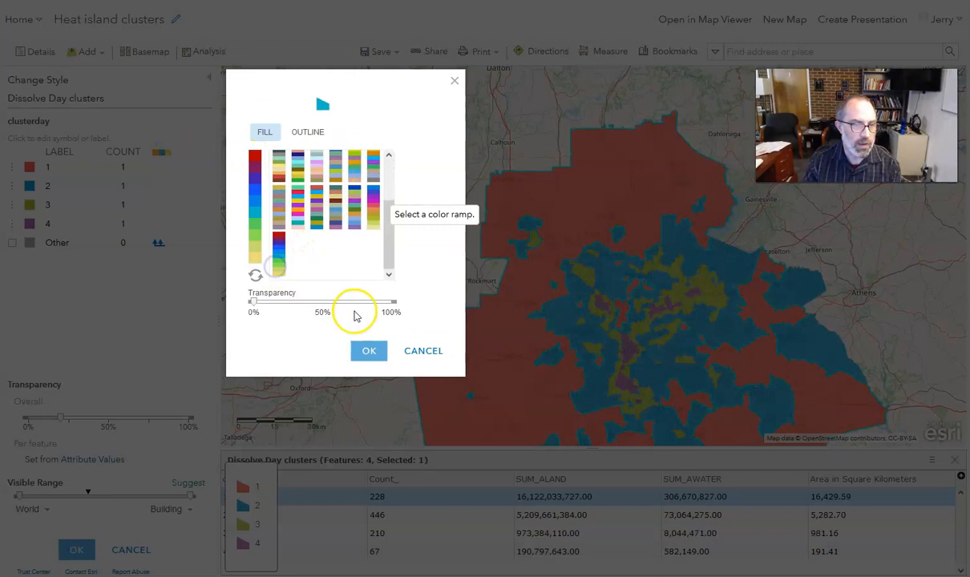
pyautogui.click(369, 353)
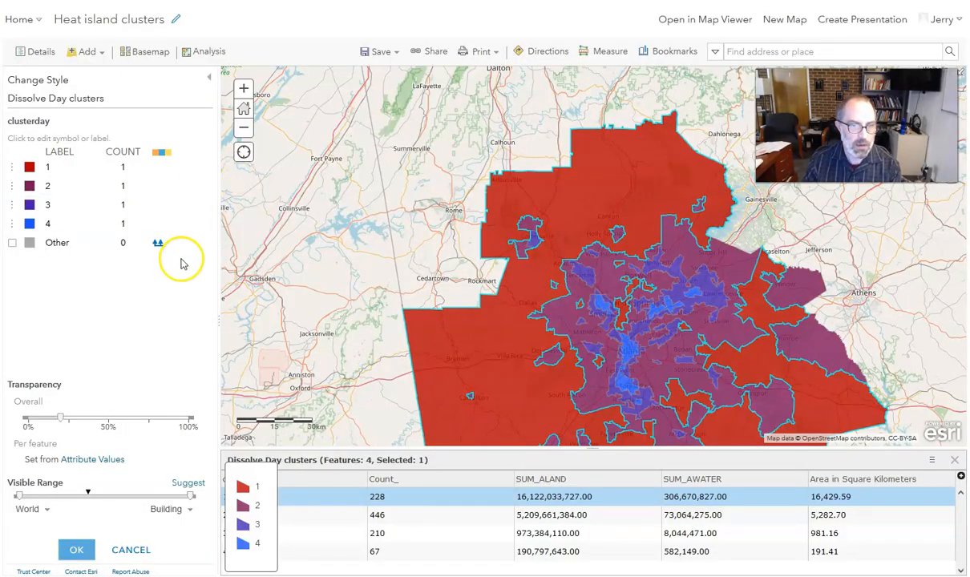
# Invert the color ramp of the clusterday symbols so that cluster 1 is blue and cluster 4 is red.
pyautogui.click(162, 152)
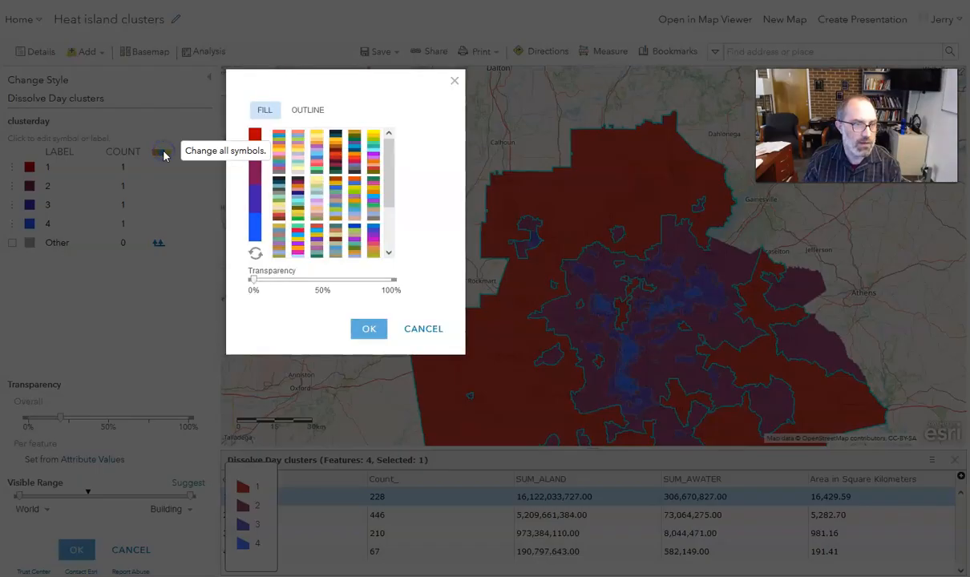
pyautogui.click(257, 273)
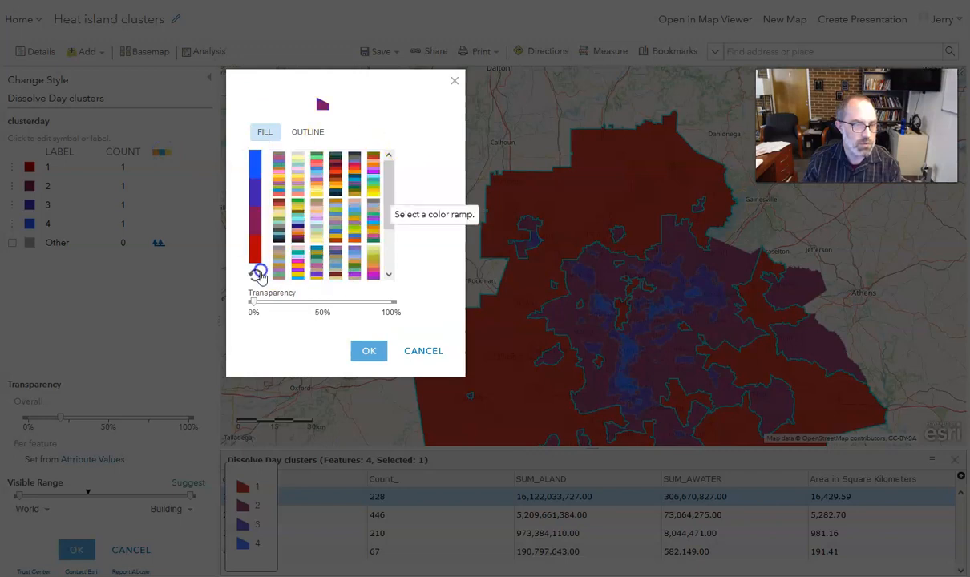
pyautogui.click(367, 352)
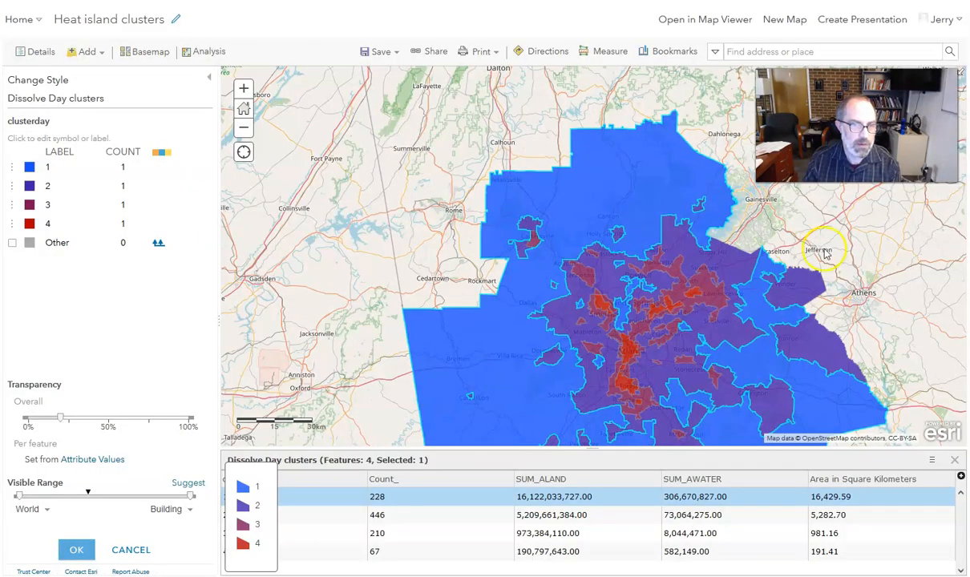
# Clear the feature selection on the map and finish the style changes for the Dissolve Day clusters layer.
pyautogui.click(358, 213)
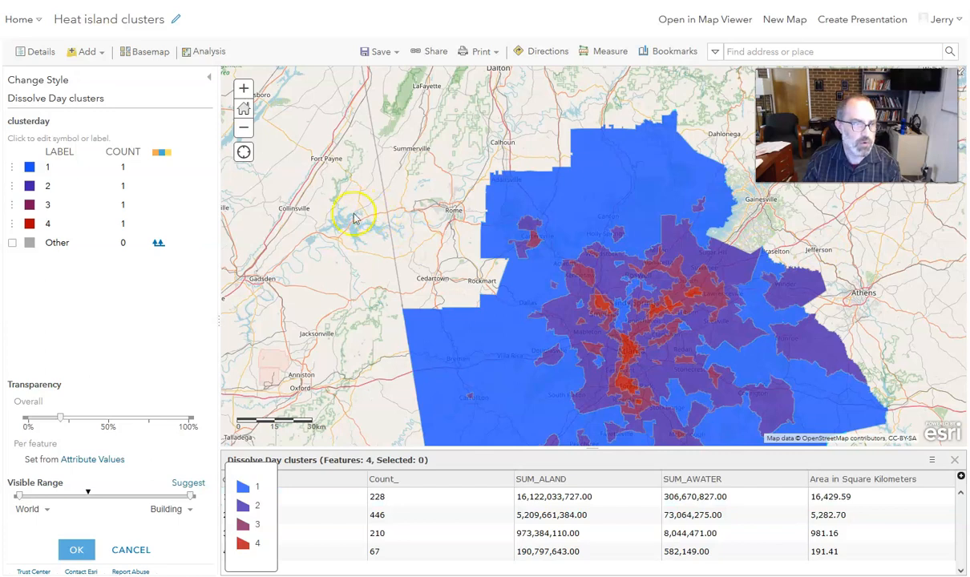
pyautogui.click(76, 550)
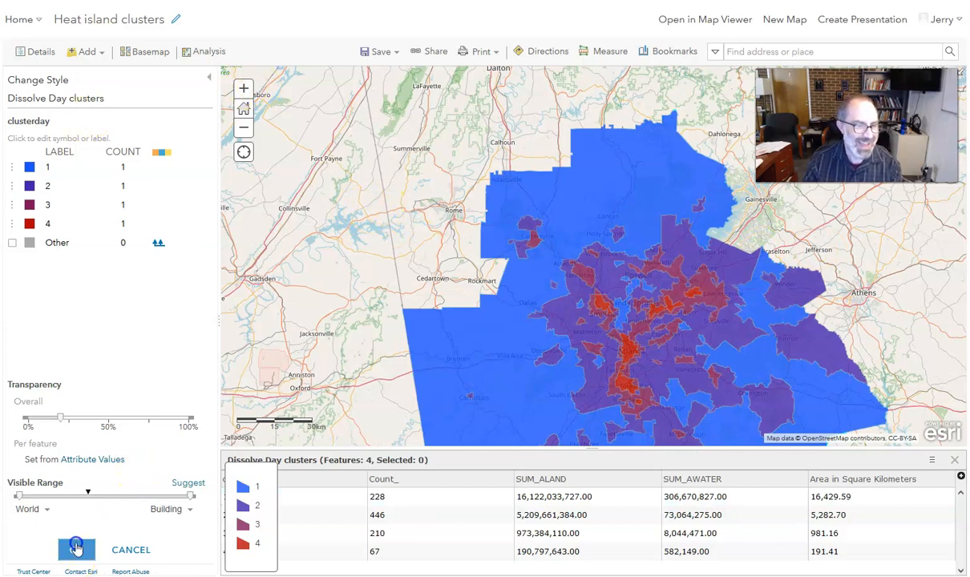
pyautogui.scroll(3, 678, 362)
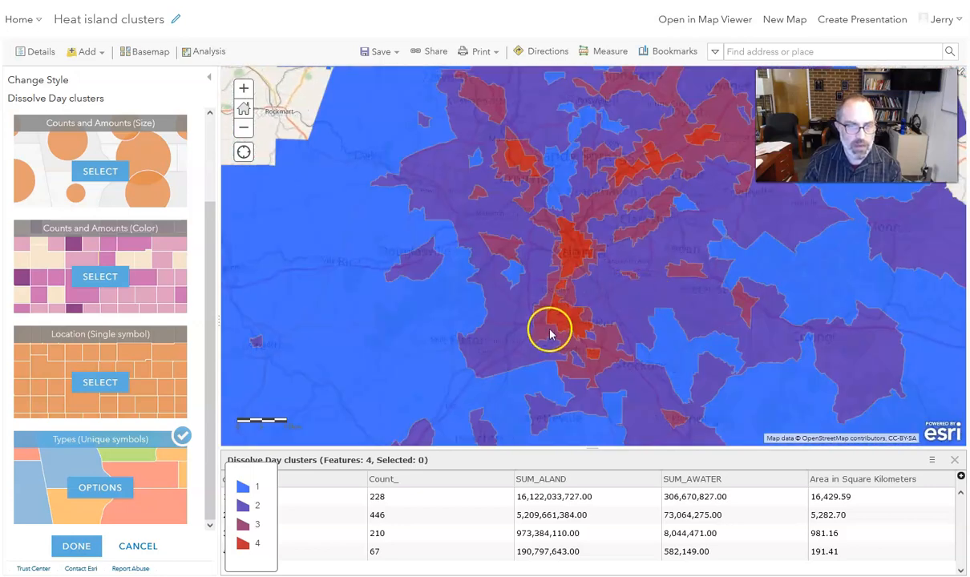
pyautogui.click(77, 543)
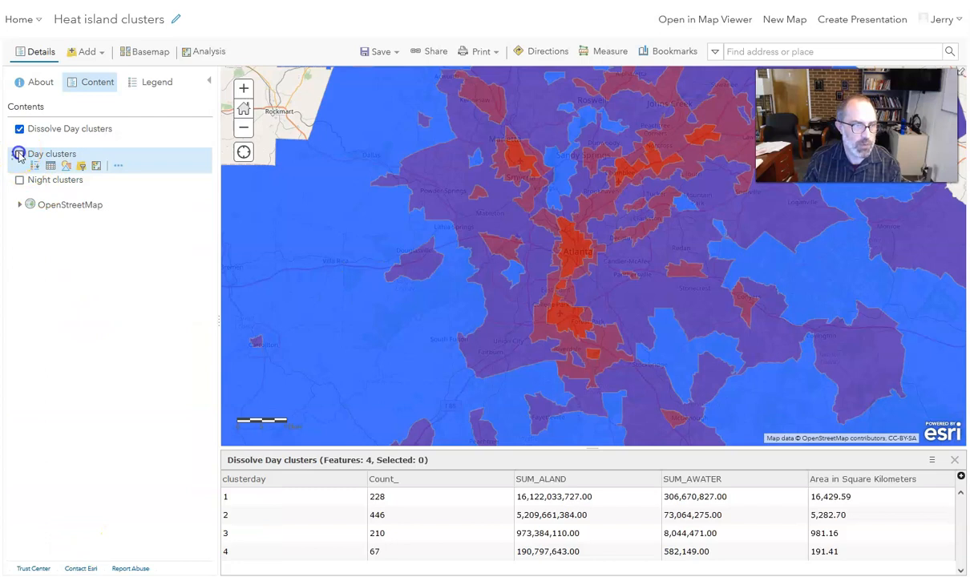
# Compare the original Day clusters layer with the Dissolve Day clusters layer by switching their visibility, leaving only the dissolved layer shown.
pyautogui.click(19, 154)
pyautogui.click(19, 130)
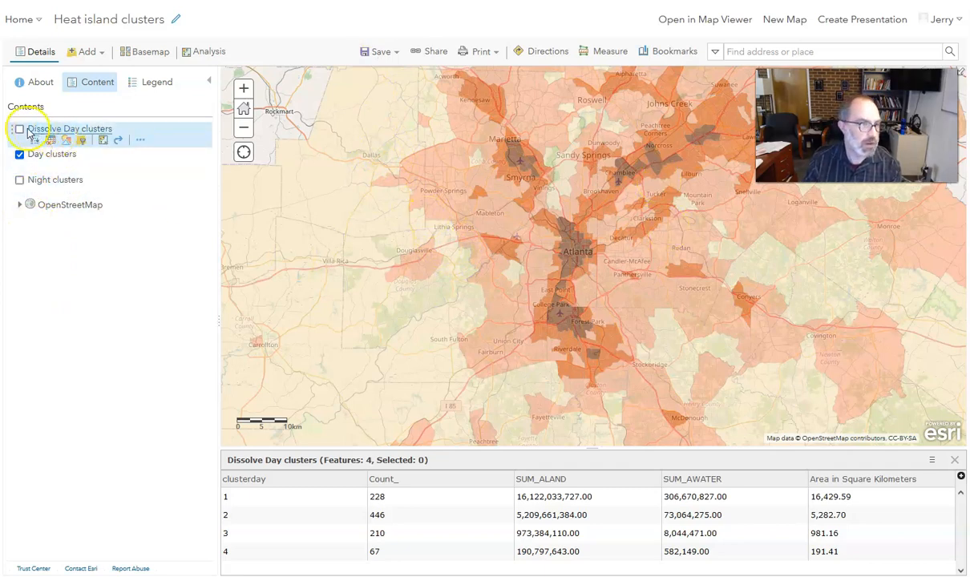
pyautogui.click(19, 129)
pyautogui.click(20, 154)
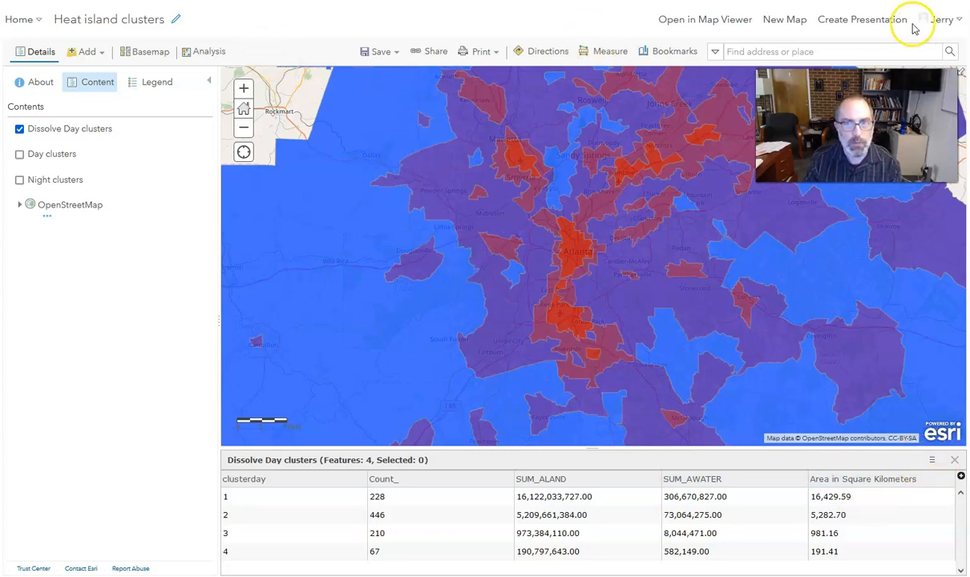
# Go to My Content and open the item page of the Dissolve_Day_clusters hosted feature layer.
pyautogui.click(17, 22)
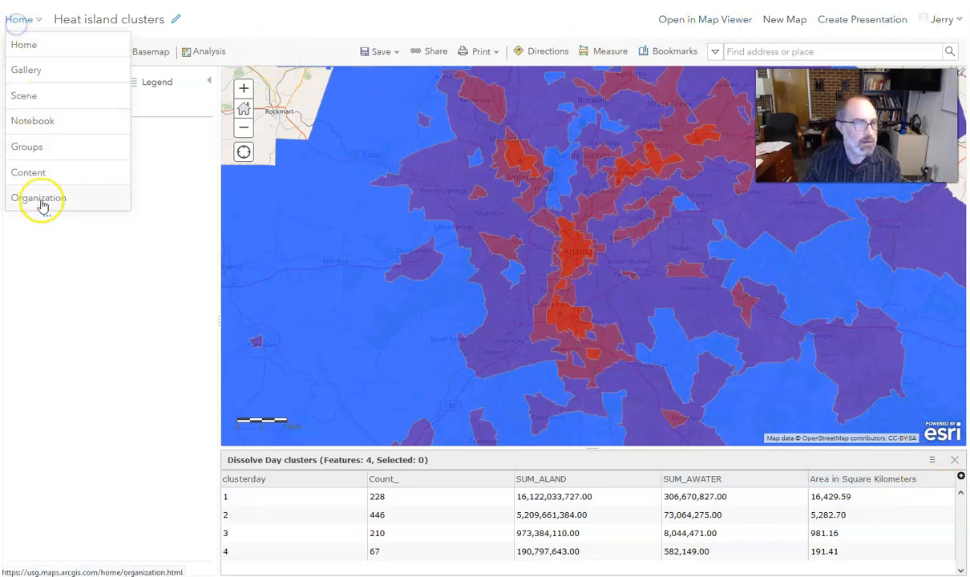
pyautogui.click(36, 174)
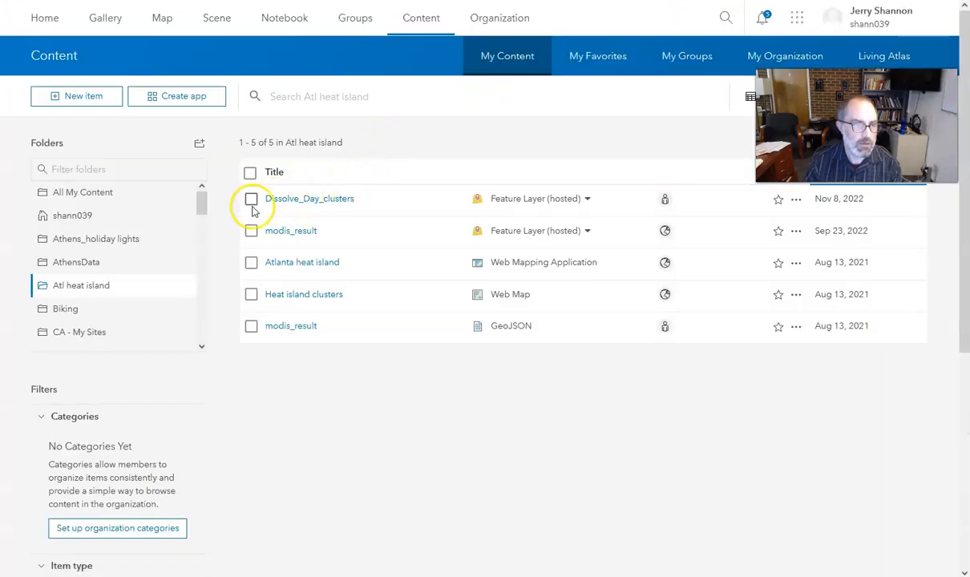
pyautogui.click(304, 201)
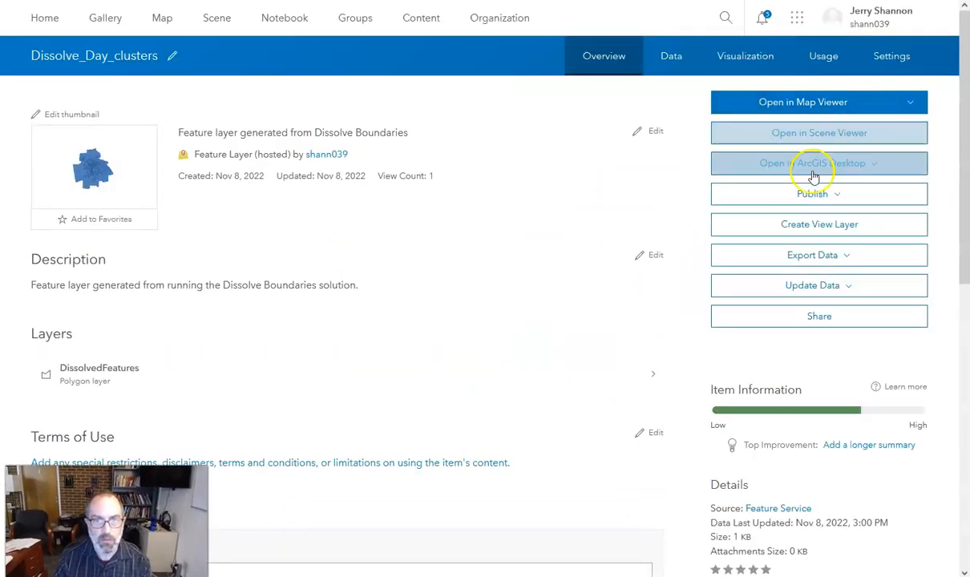
# Export the layer's data to a CSV file titled DissolvedFeatures, saved in the Atl heat island folder.
pyautogui.click(813, 255)
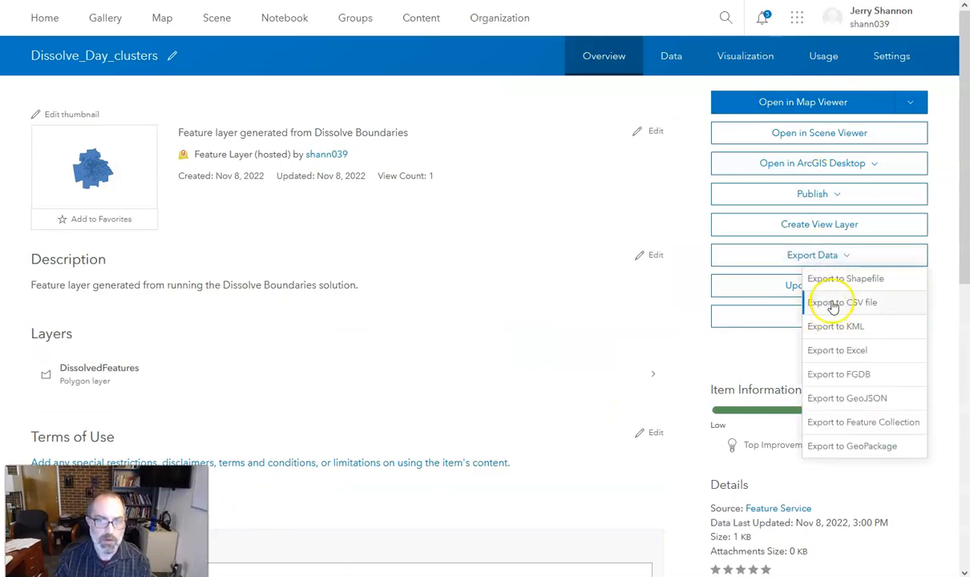
pyautogui.click(834, 305)
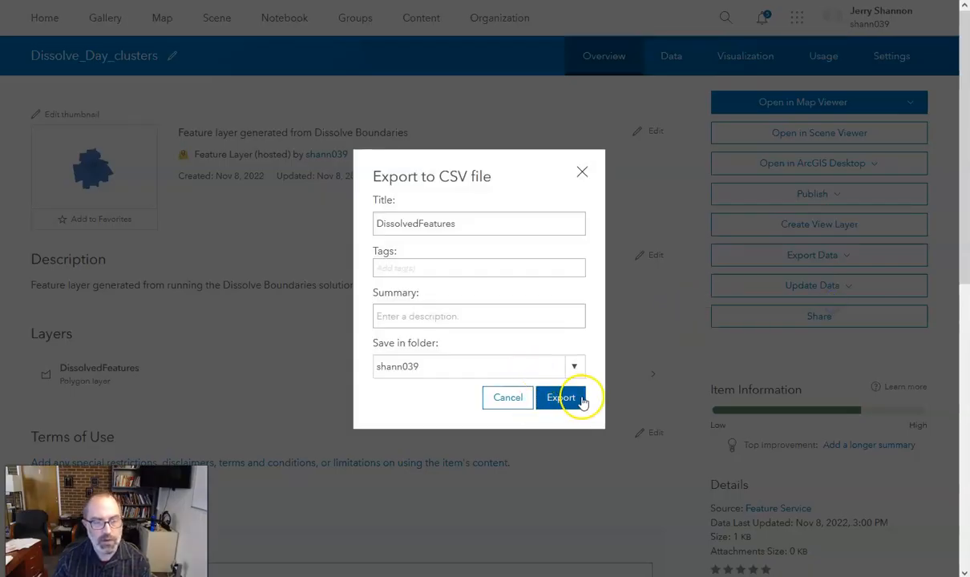
pyautogui.click(574, 367)
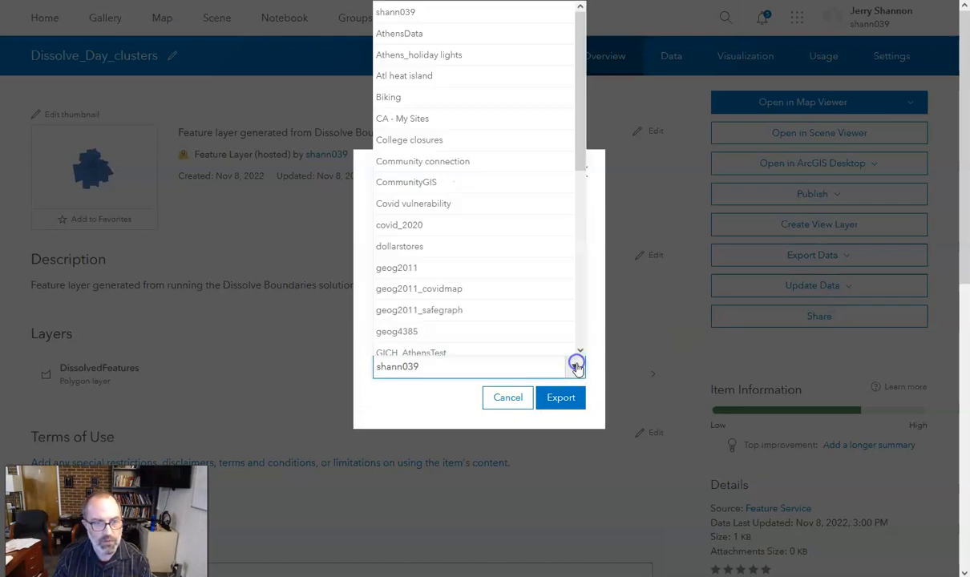
pyautogui.click(485, 75)
pyautogui.click(559, 398)
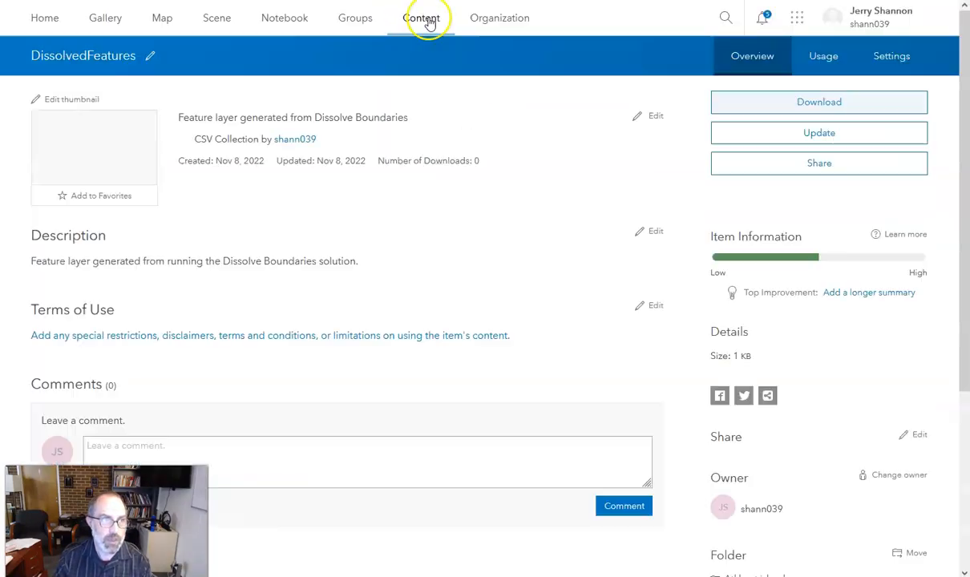
# Download the DissolvedFeatures CSV collection from My Content, view the downloaded archive's contents, and minimize its window.
pyautogui.click(428, 22)
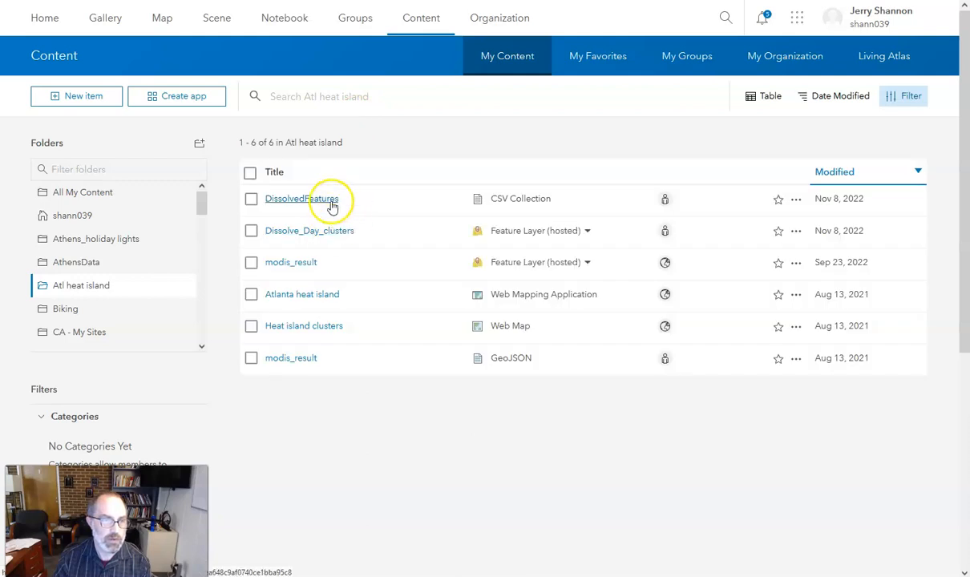
pyautogui.click(310, 201)
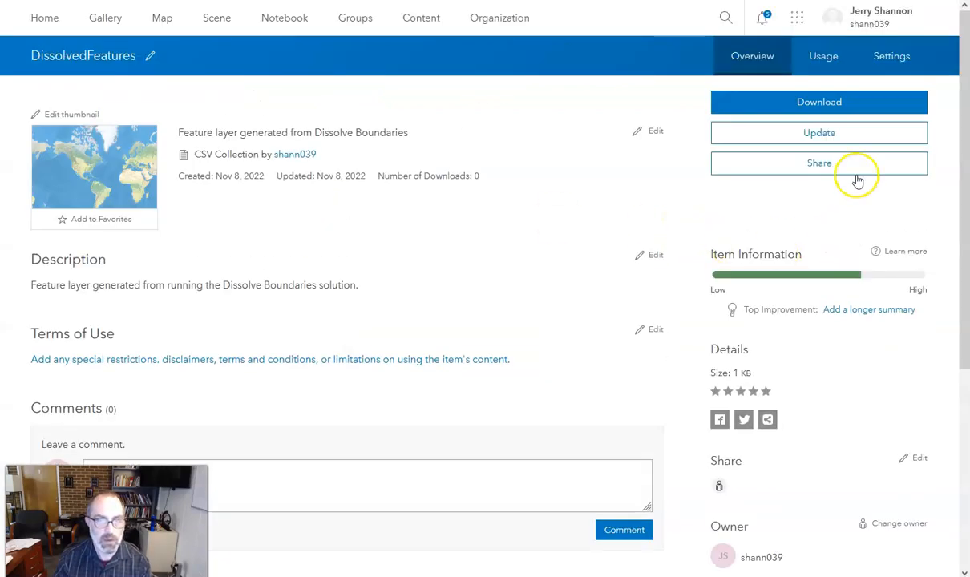
pyautogui.click(825, 103)
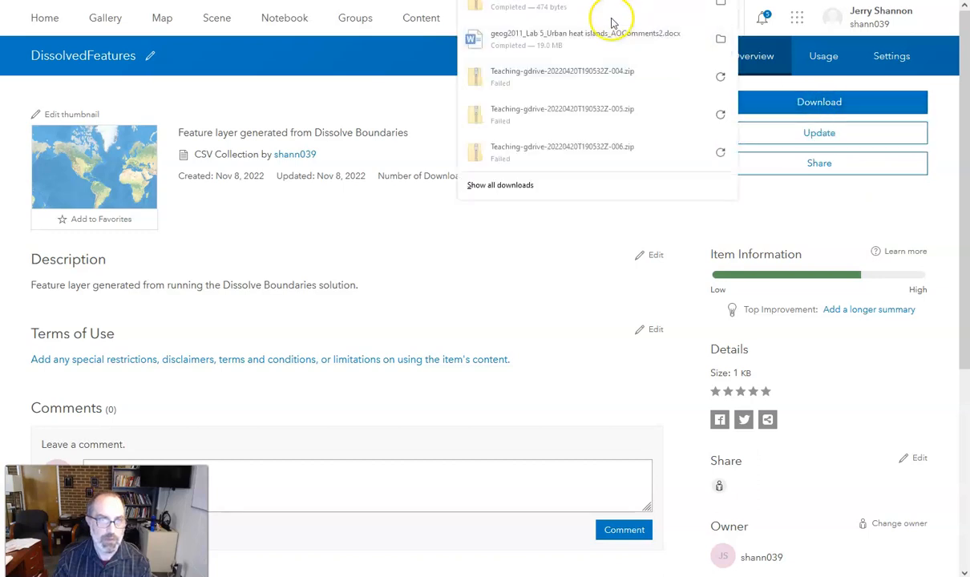
pyautogui.click(570, 12)
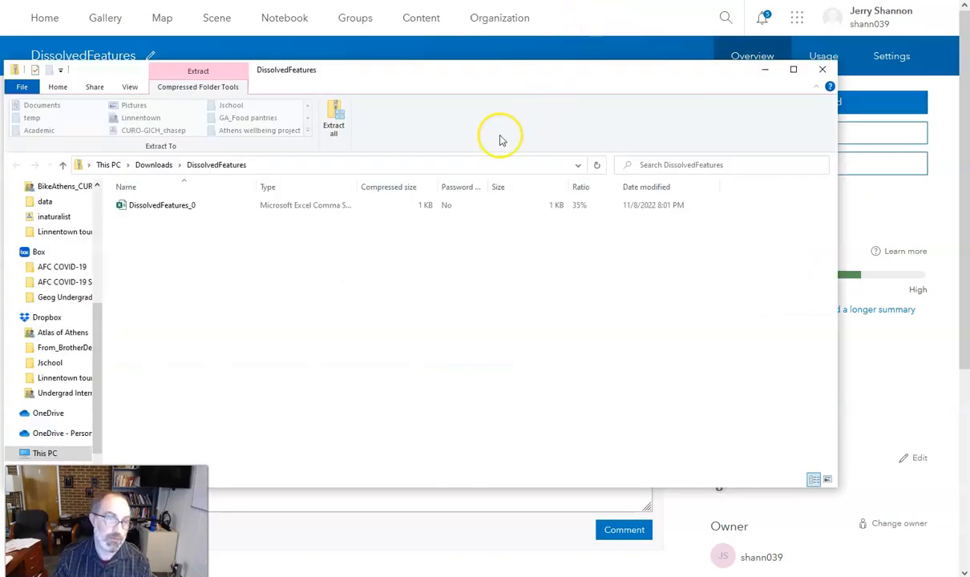
pyautogui.click(767, 69)
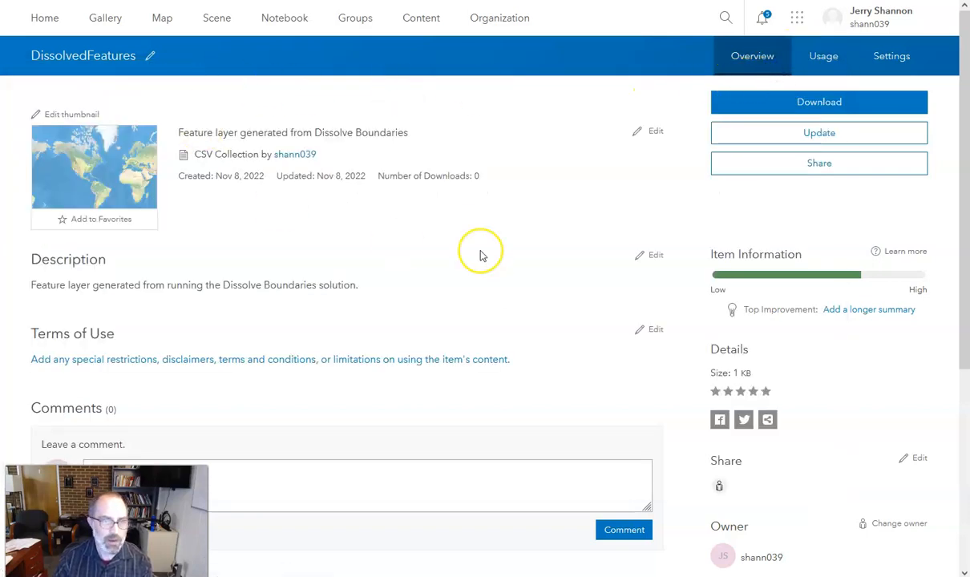